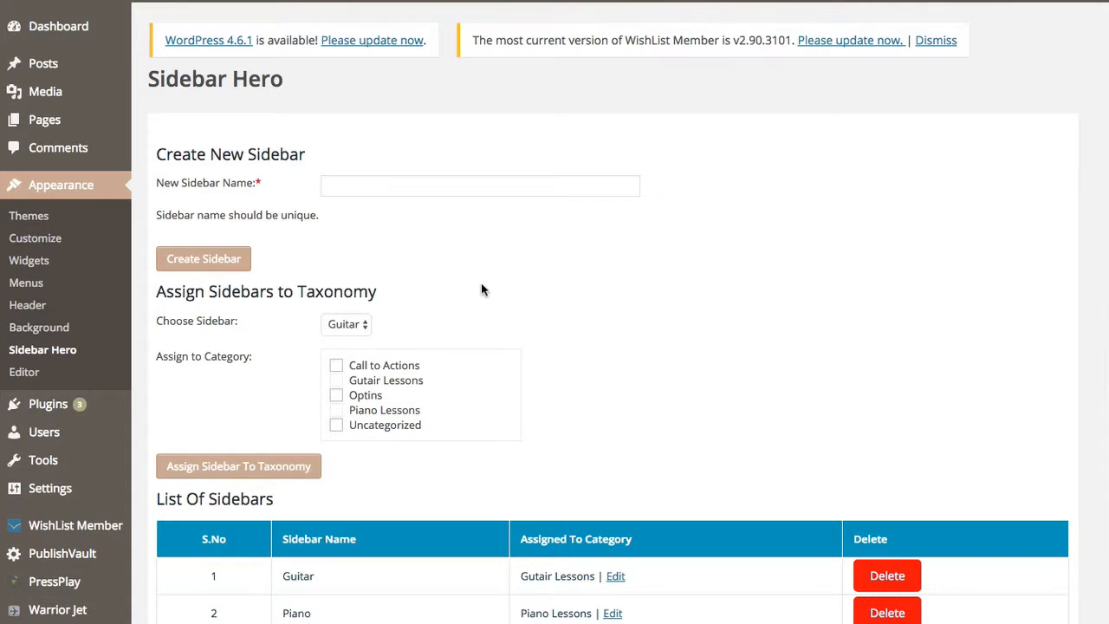
Create a new sidebar named Drums in Sidebar Hero.
scroll(481, 282, "down", 1)
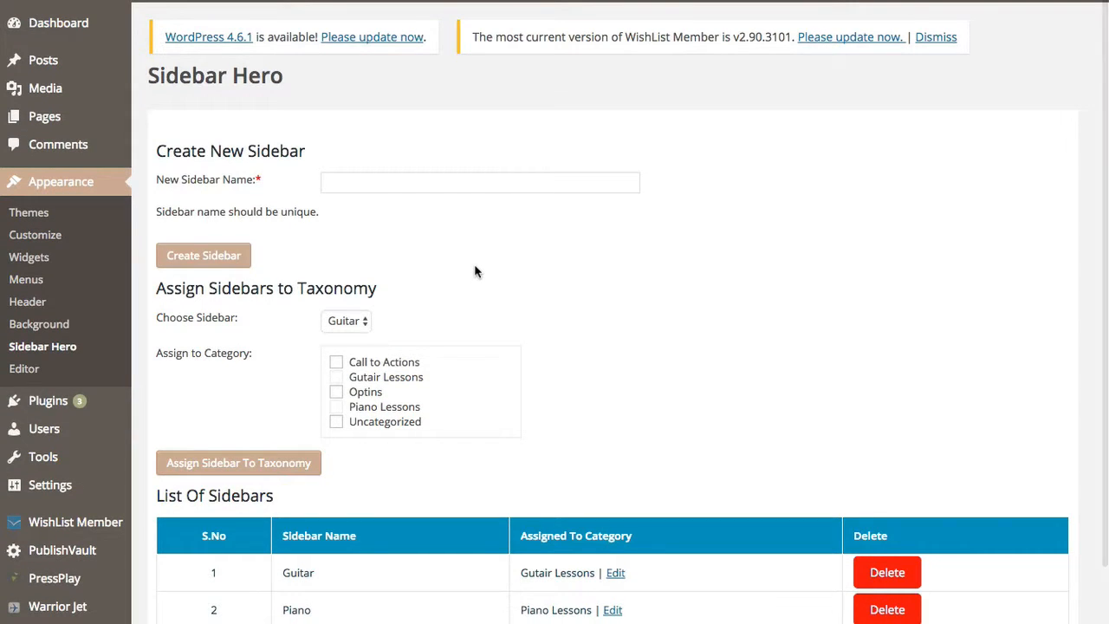
scroll(475, 271, "up", 1)
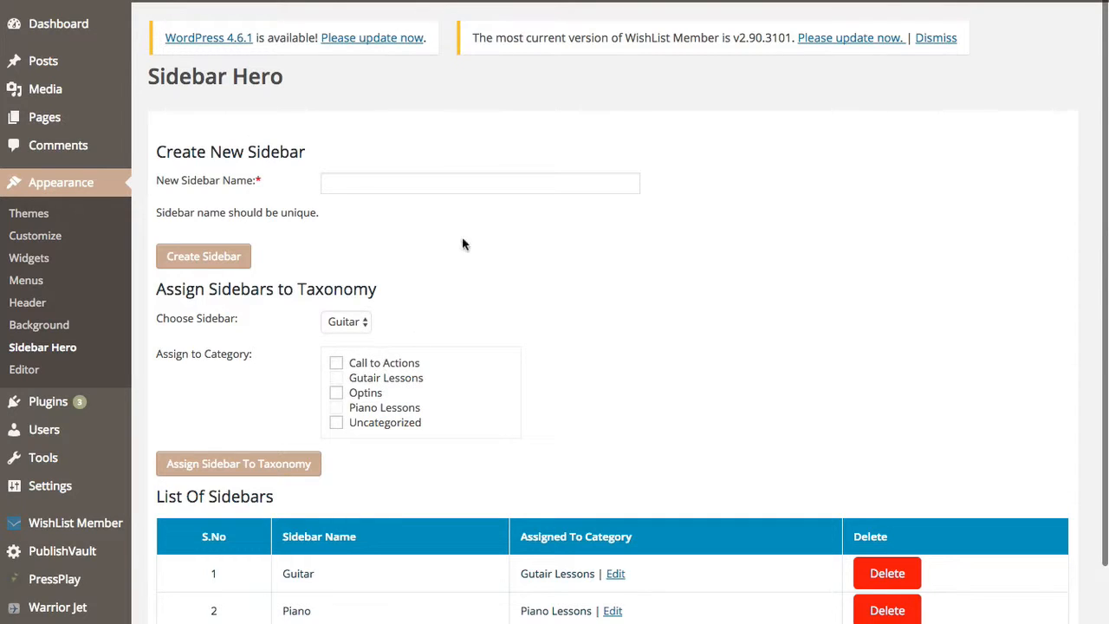
left_click(355, 185)
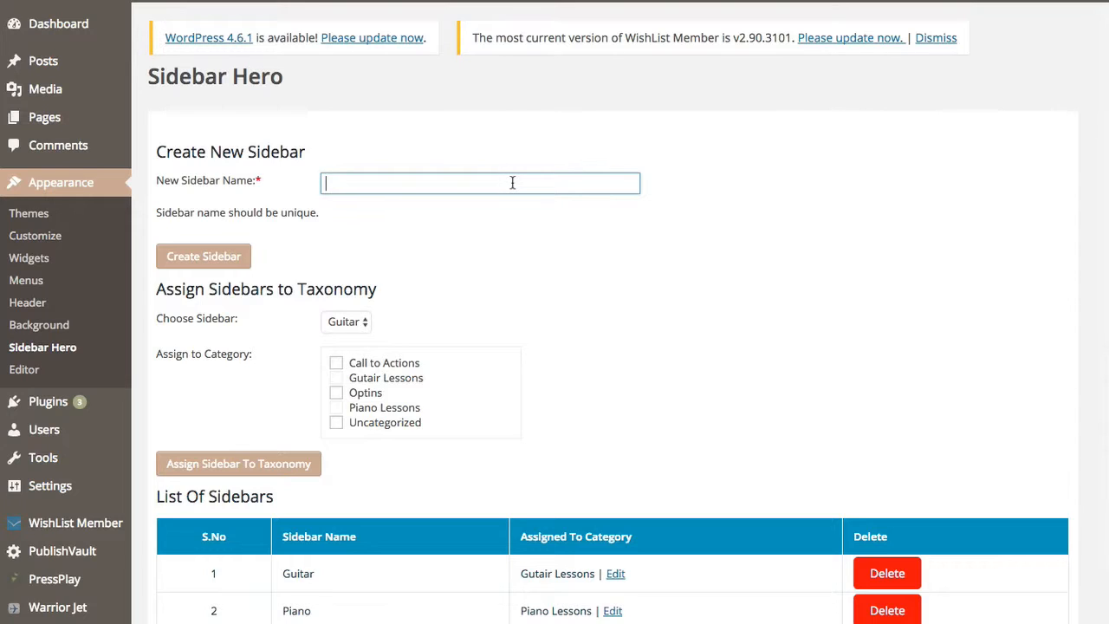
type("Drums")
left_click(213, 260)
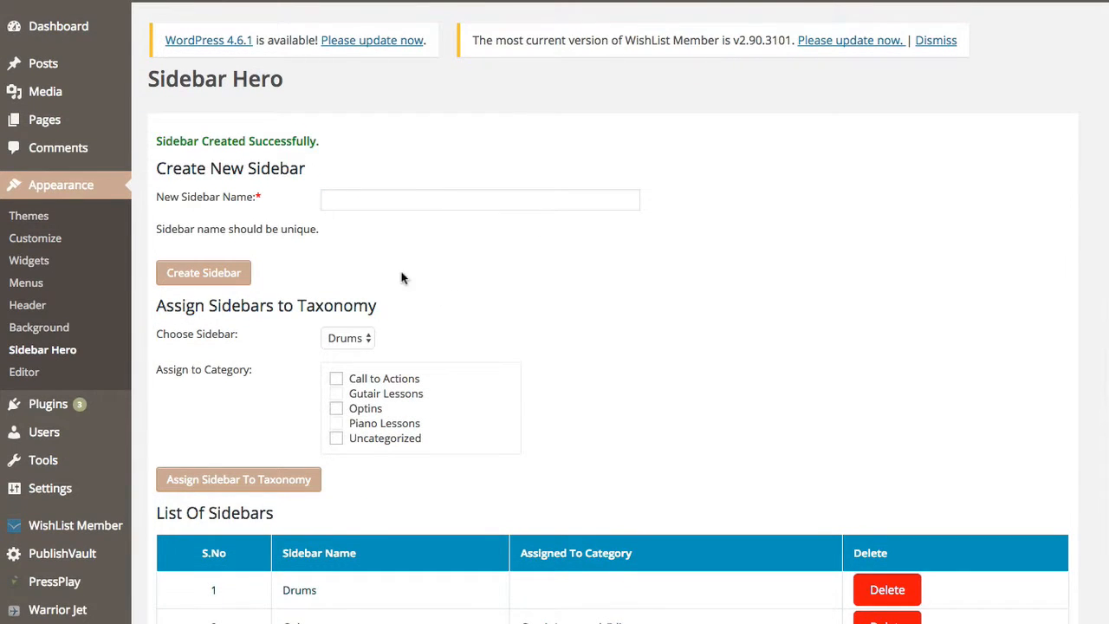
Review the sidebar choices and the categories available for taxonomy assignment, keeping Drums as the chosen sidebar.
scroll(423, 278, "down", 1)
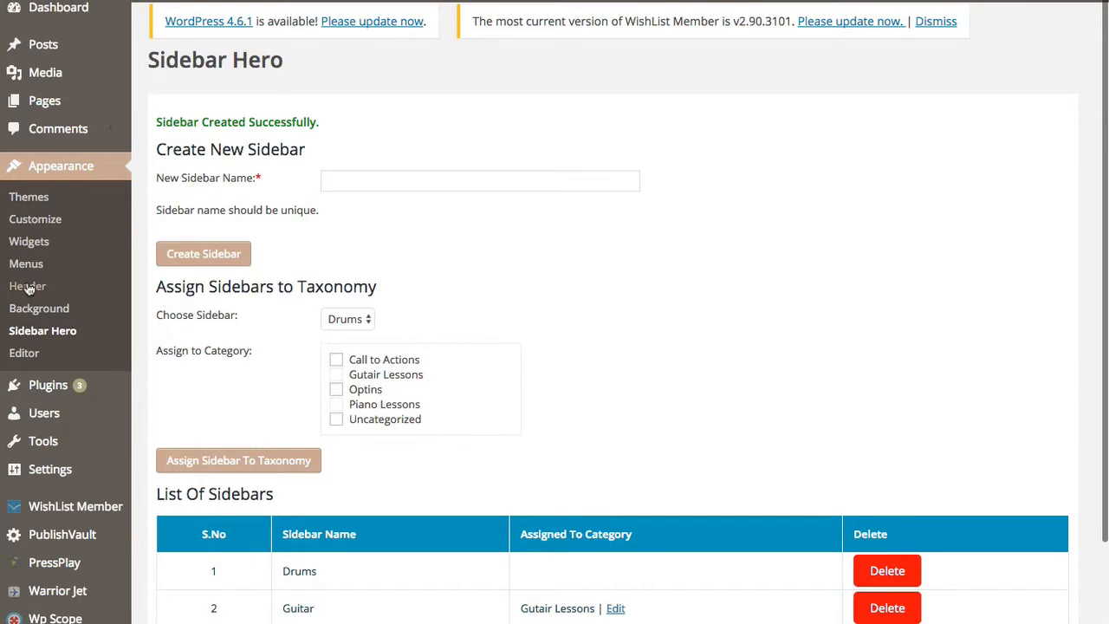
scroll(432, 329, "down", 1)
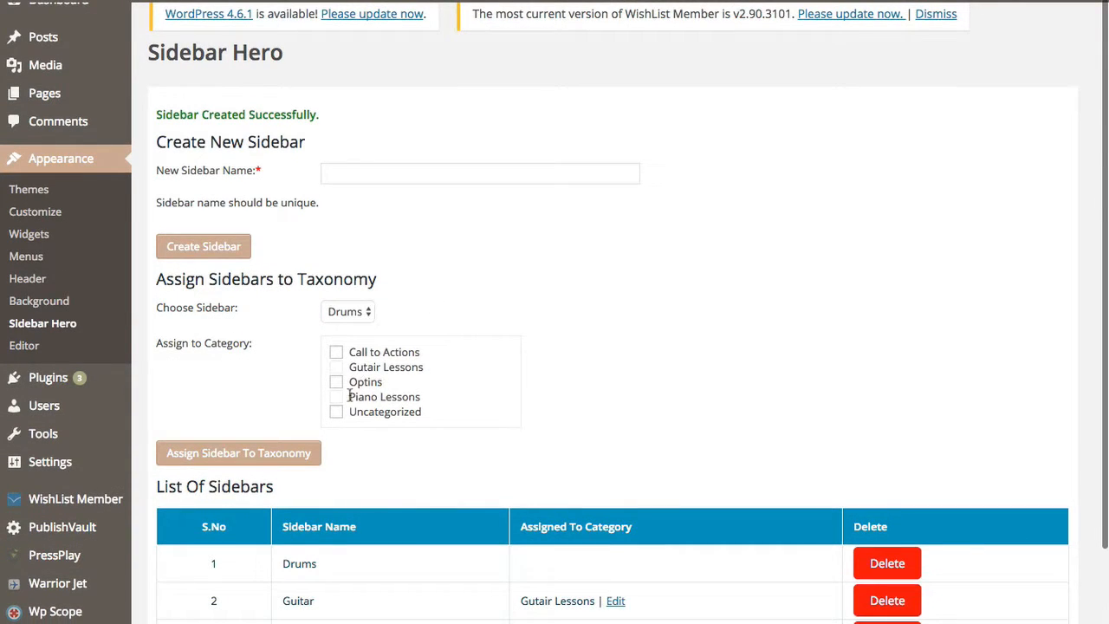
left_click(361, 312)
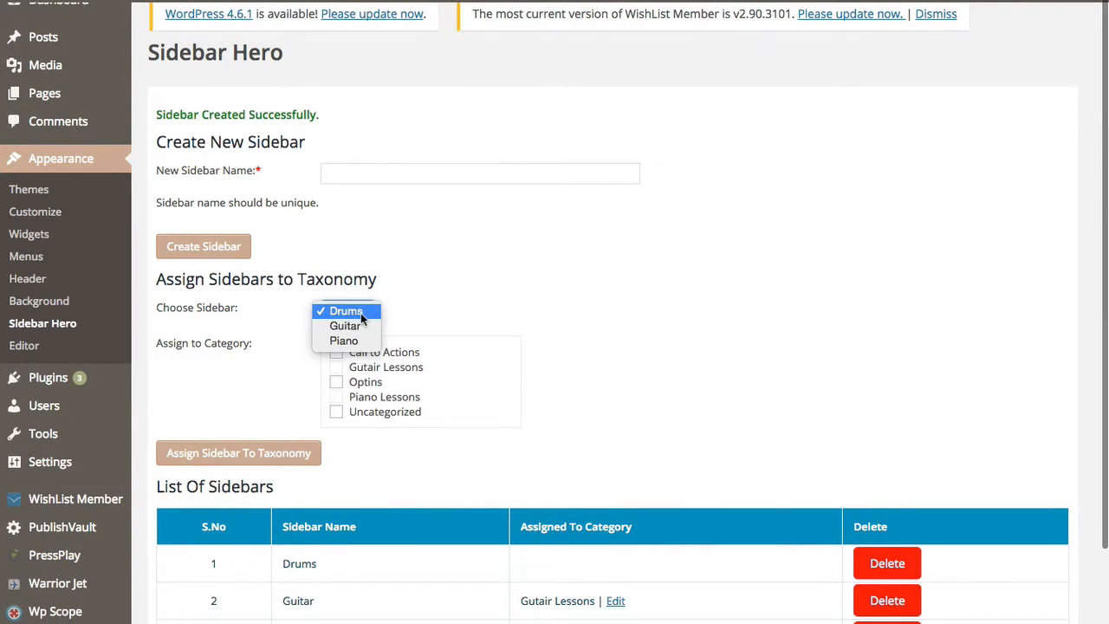
left_click(360, 314)
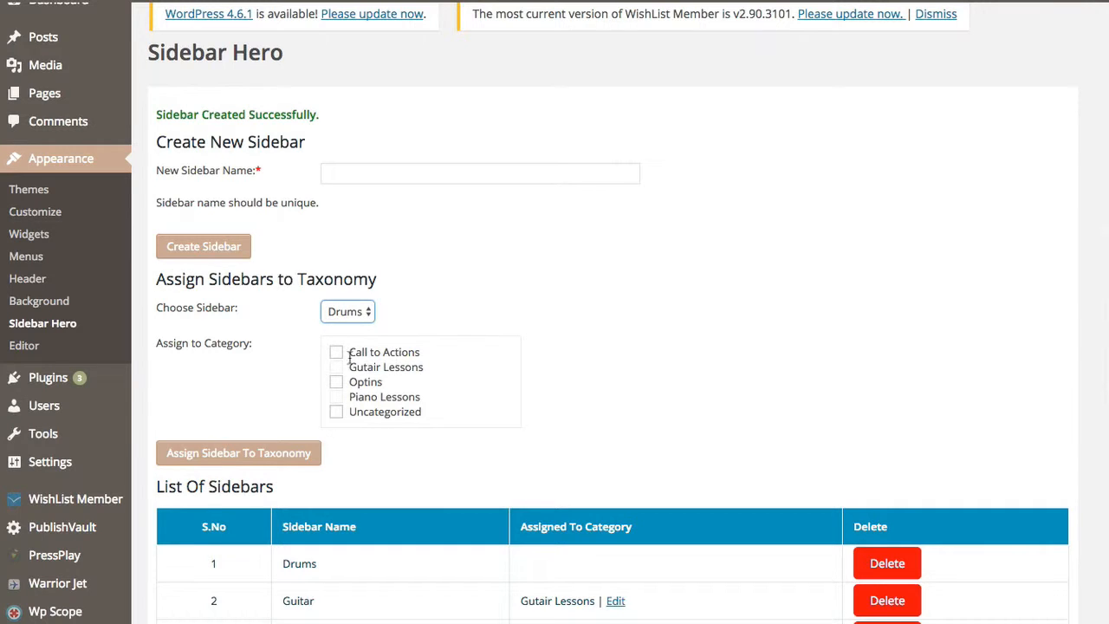
left_click(593, 257)
scroll(54, 150, "up", 1)
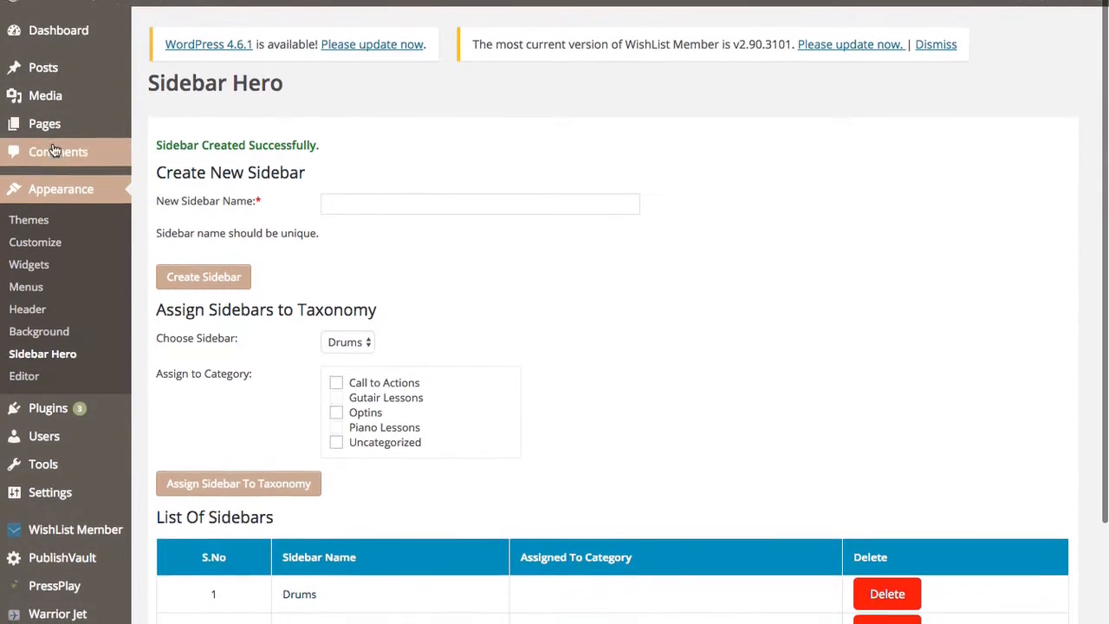
Open the post categories page in a new browser tab and add a category named Drums.
mouse_move(48, 62)
right_click(152, 115)
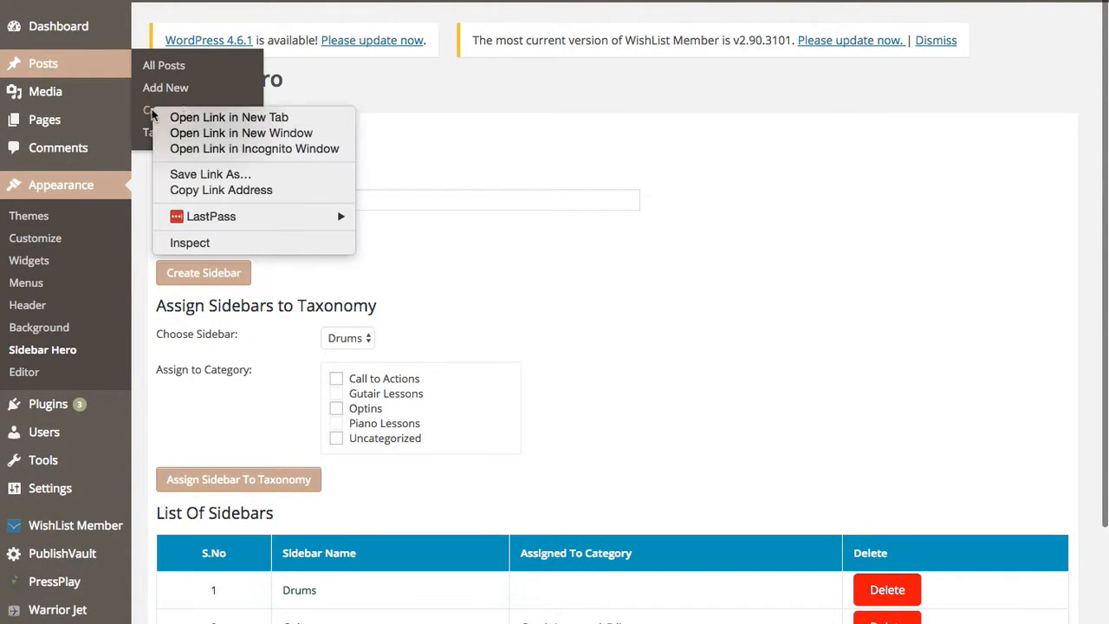
left_click(178, 115)
key("ctrl+Tab")
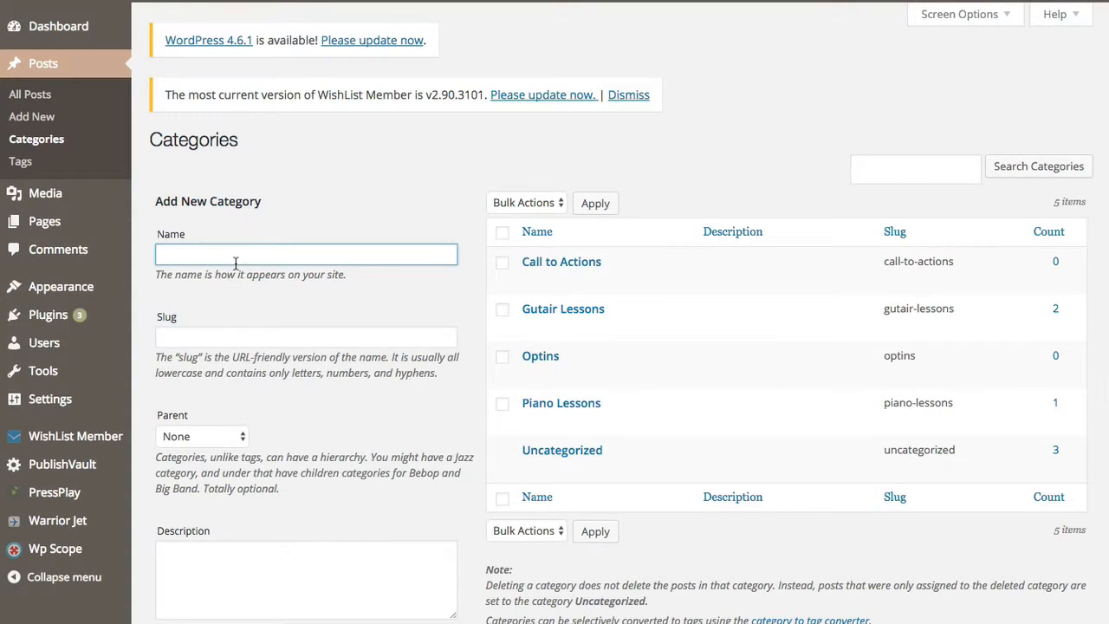
type("Drums")
scroll(277, 334, "down", 3)
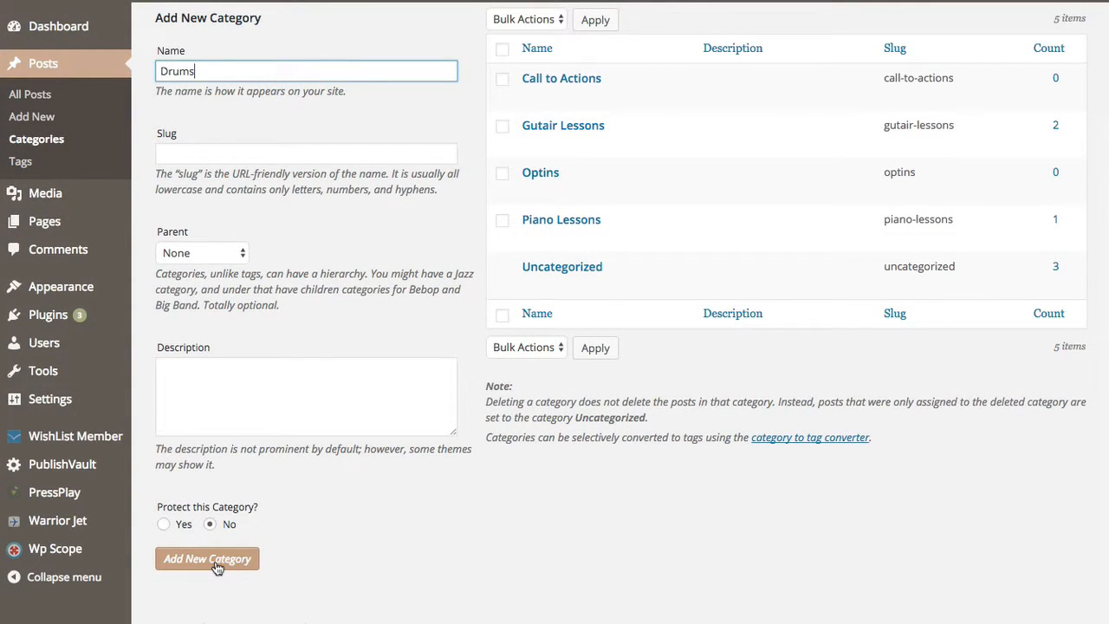
left_click(216, 568)
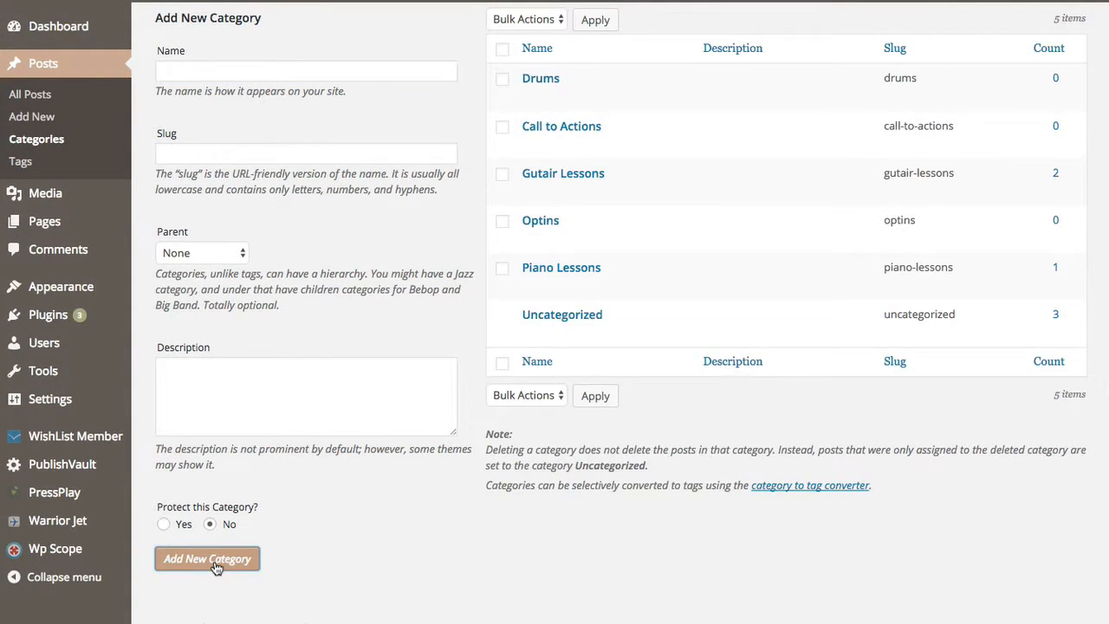
Return to the Sidebar Hero page and reload it to refresh the list of assignable categories.
scroll(581, 98, "up", 3)
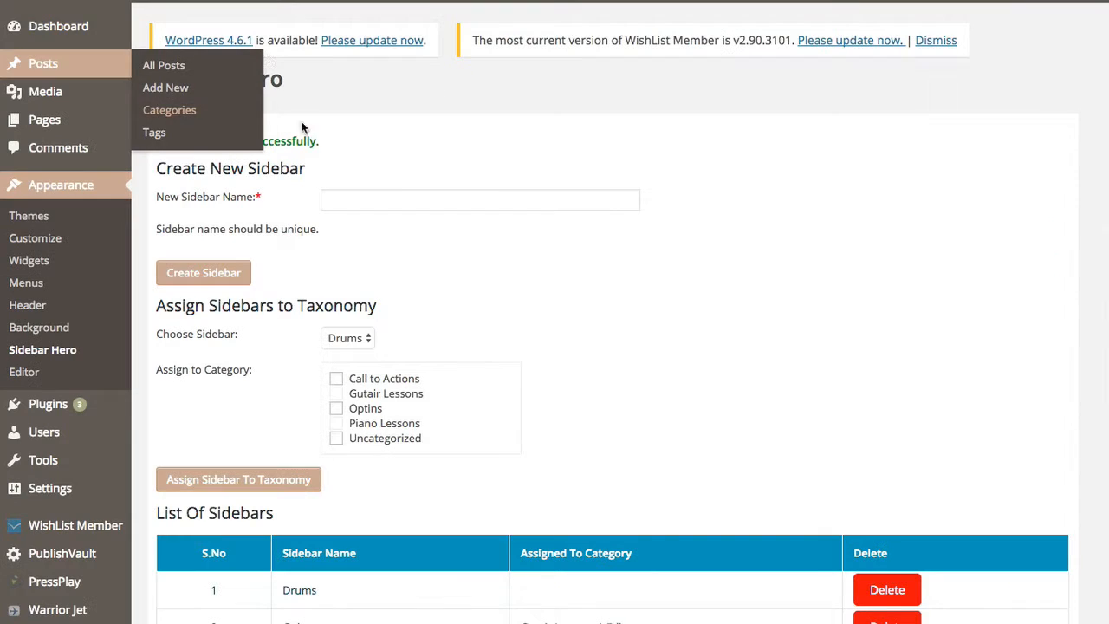
left_click(43, 350)
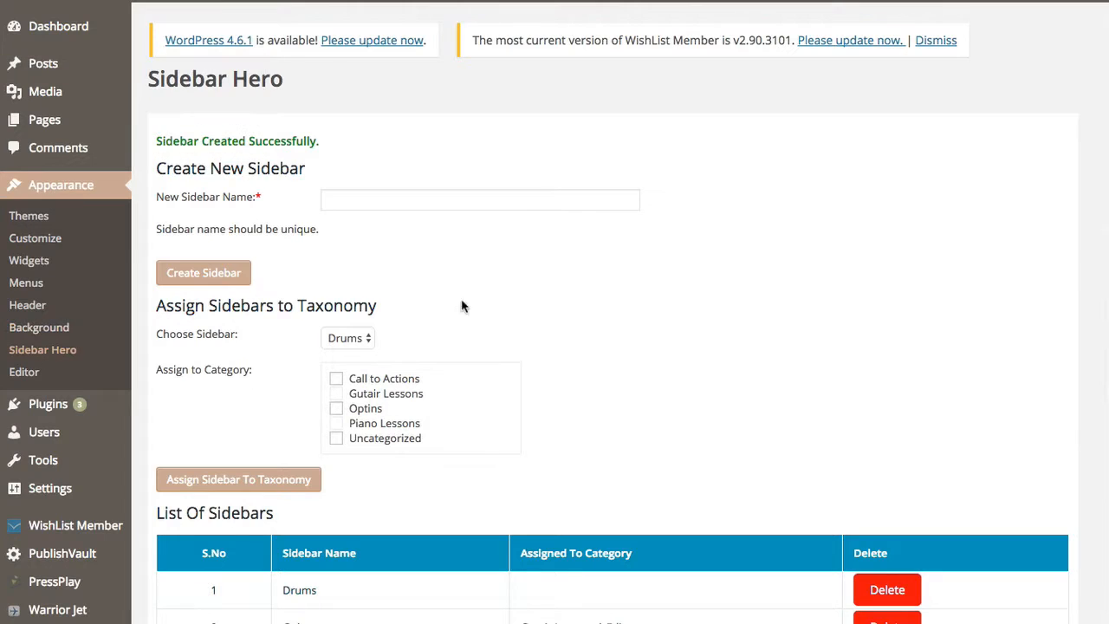
scroll(509, 275, "down", 3)
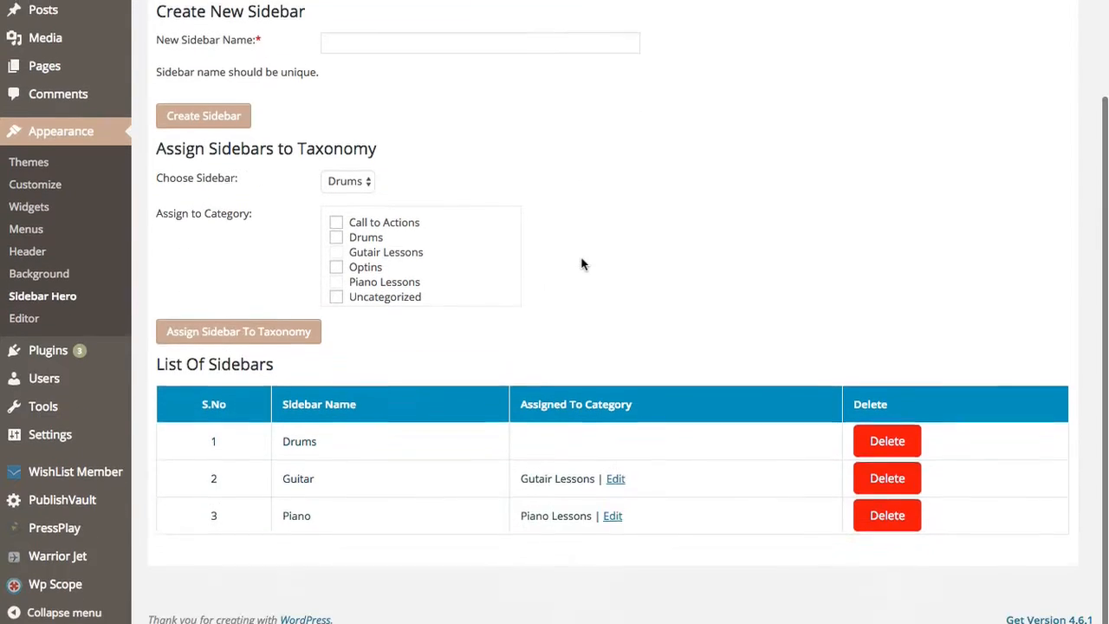
Try Guitar and Piano as the sidebar to assign, and set the choice back to Drums.
left_click(329, 187)
left_click(345, 202)
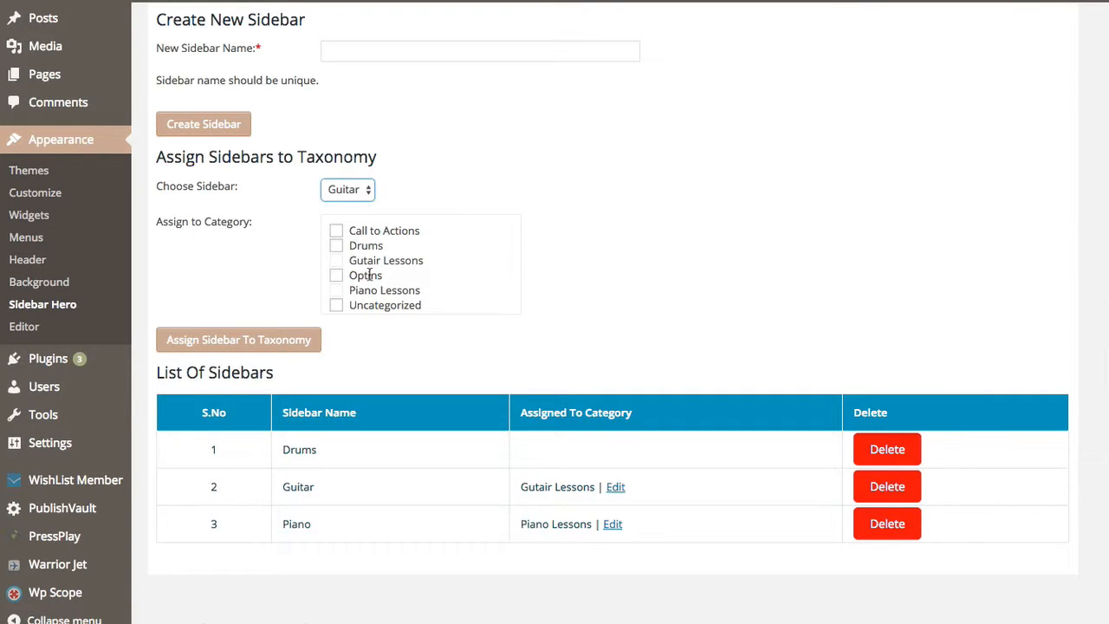
left_click(367, 192)
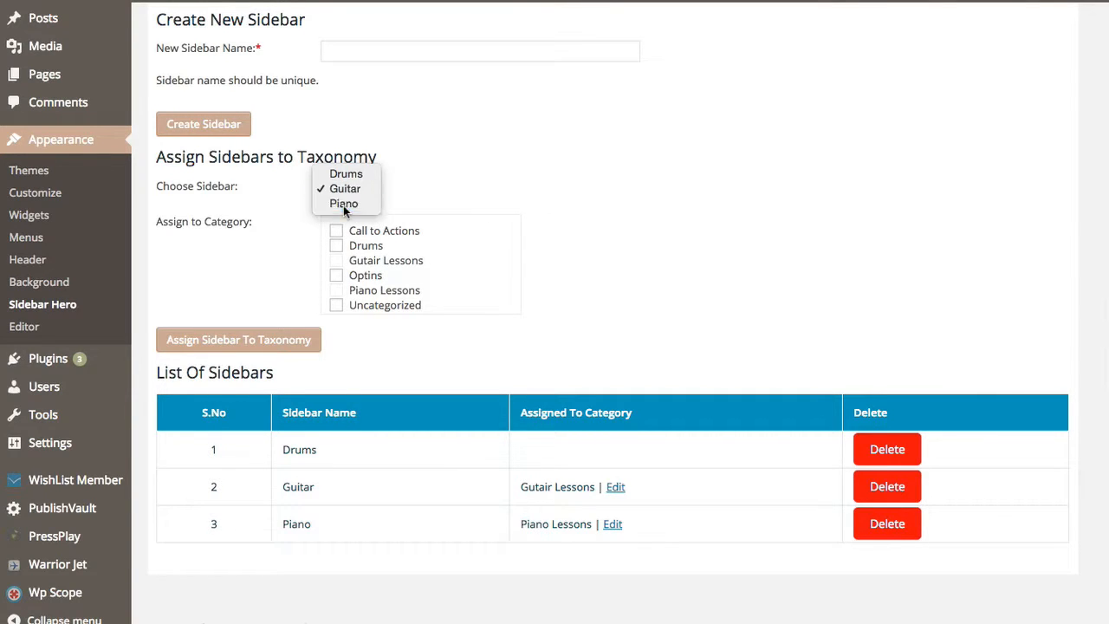
left_click(343, 203)
left_click(369, 188)
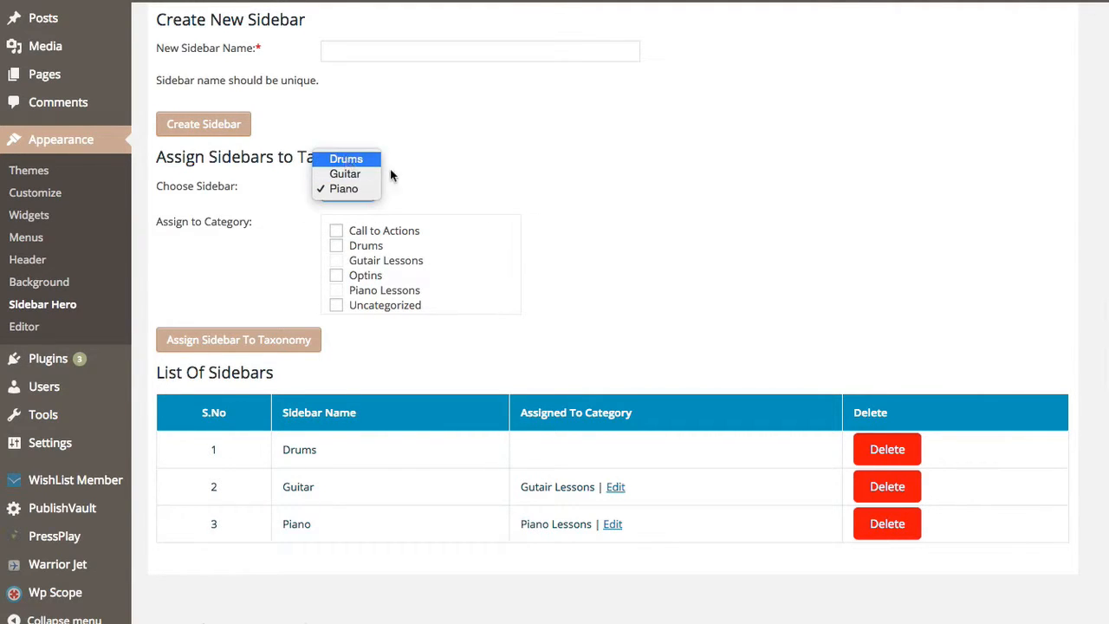
left_click(346, 158)
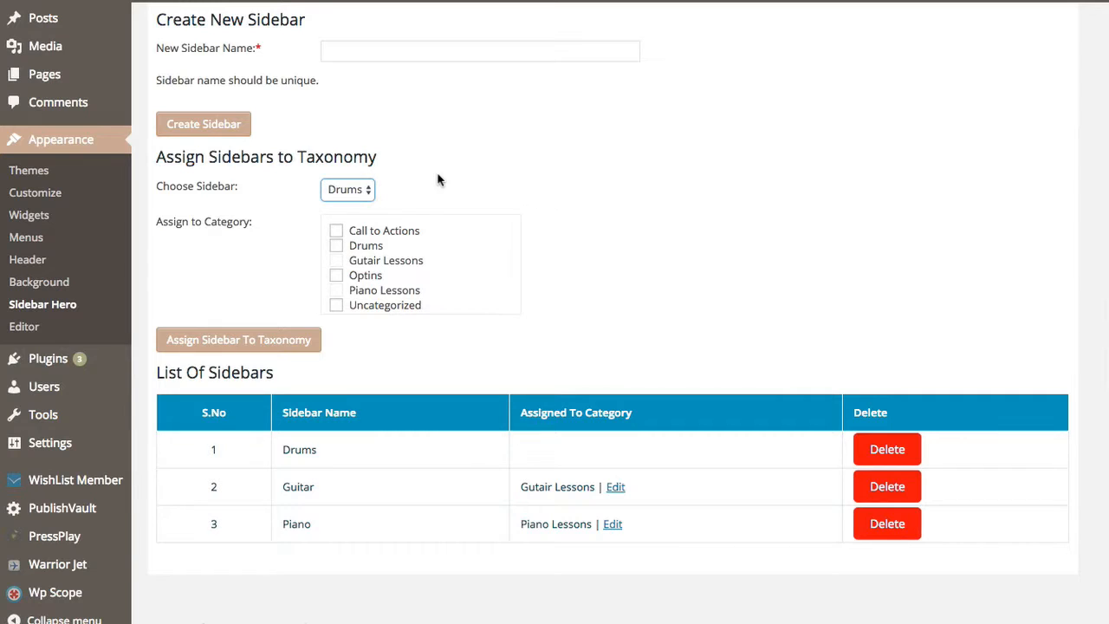
Assign the Drums sidebar to the Drums category and check its entry in the list of sidebars.
left_click(337, 246)
left_click(245, 344)
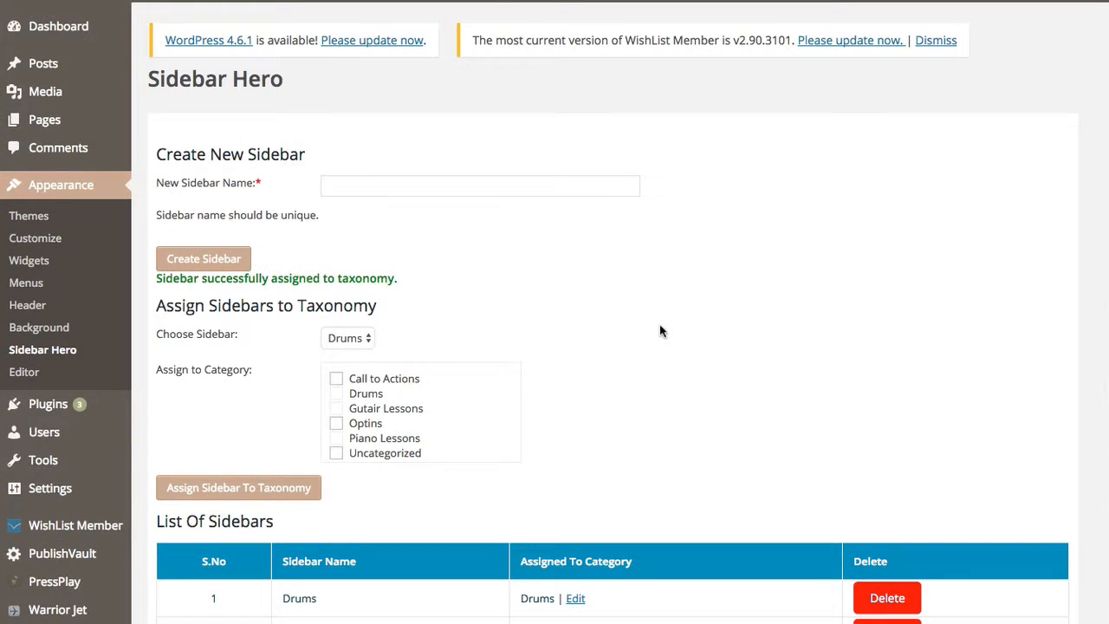
scroll(659, 324, "down", 3)
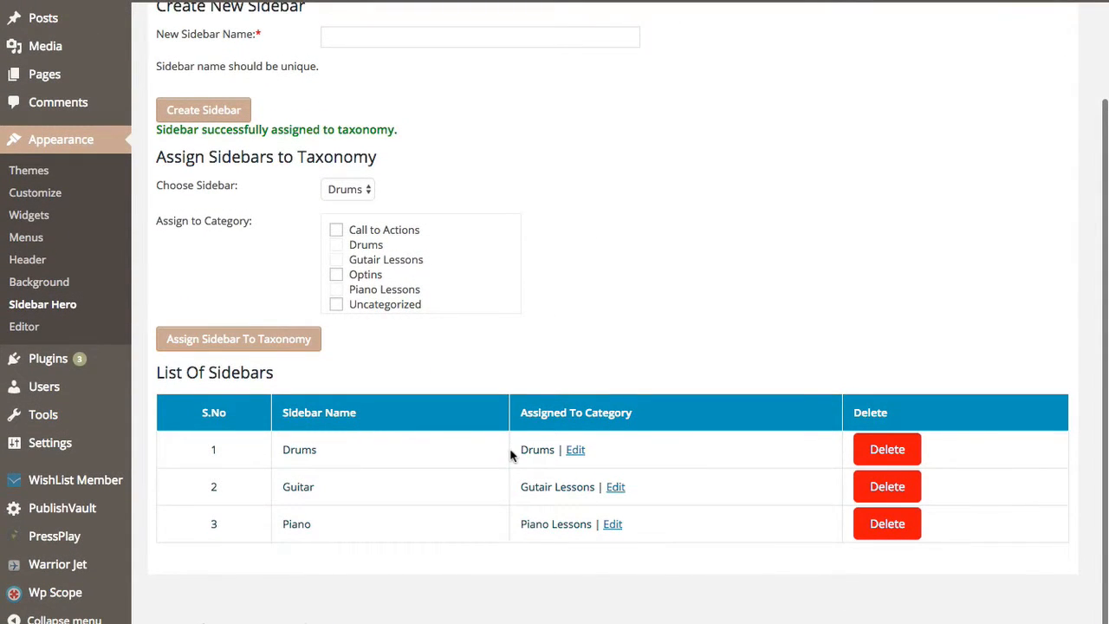
Open the Widgets page in a new browser tab and switch to it.
right_click(33, 215)
left_click(89, 226)
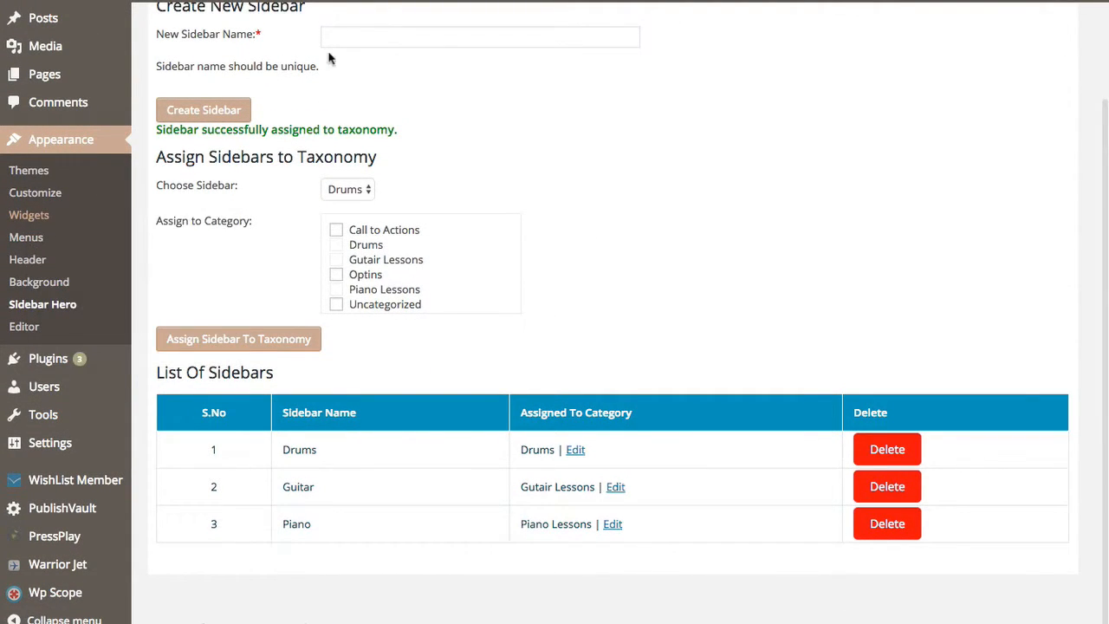
left_click(334, 1)
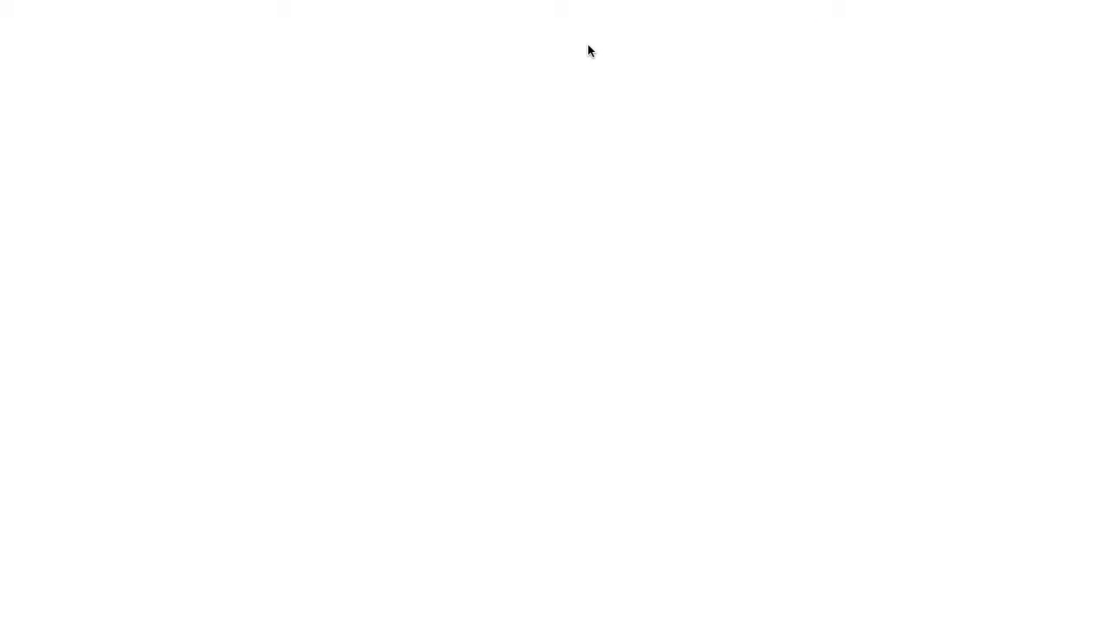
scroll(809, 297, "down", 2)
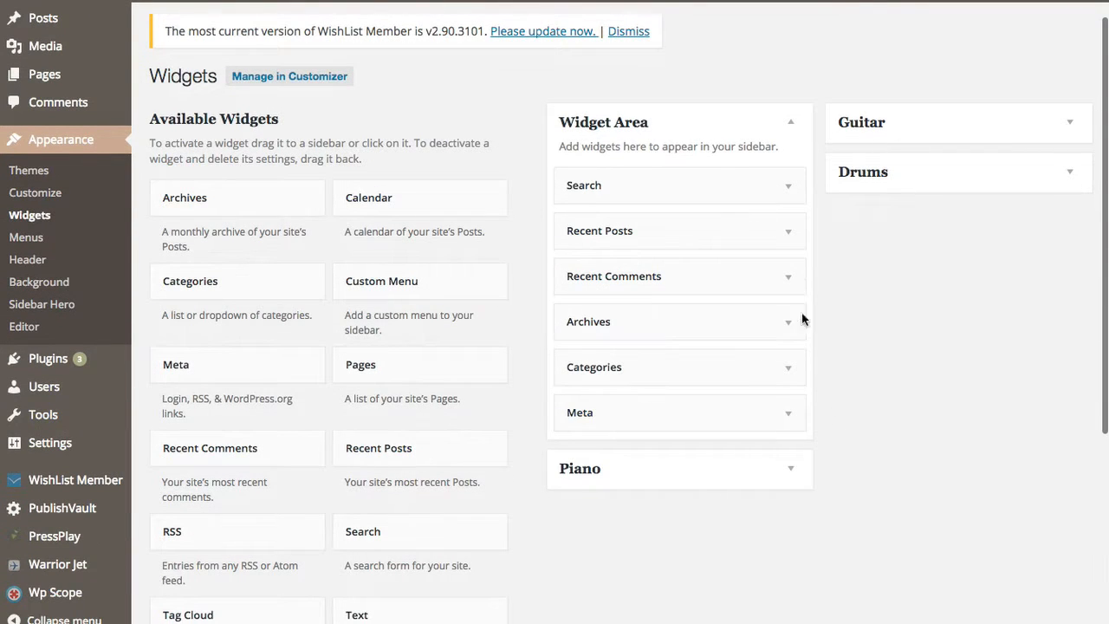
Collapse the Widget Area and expand the Piano, Guitar and Drums sidebars.
left_click(754, 129)
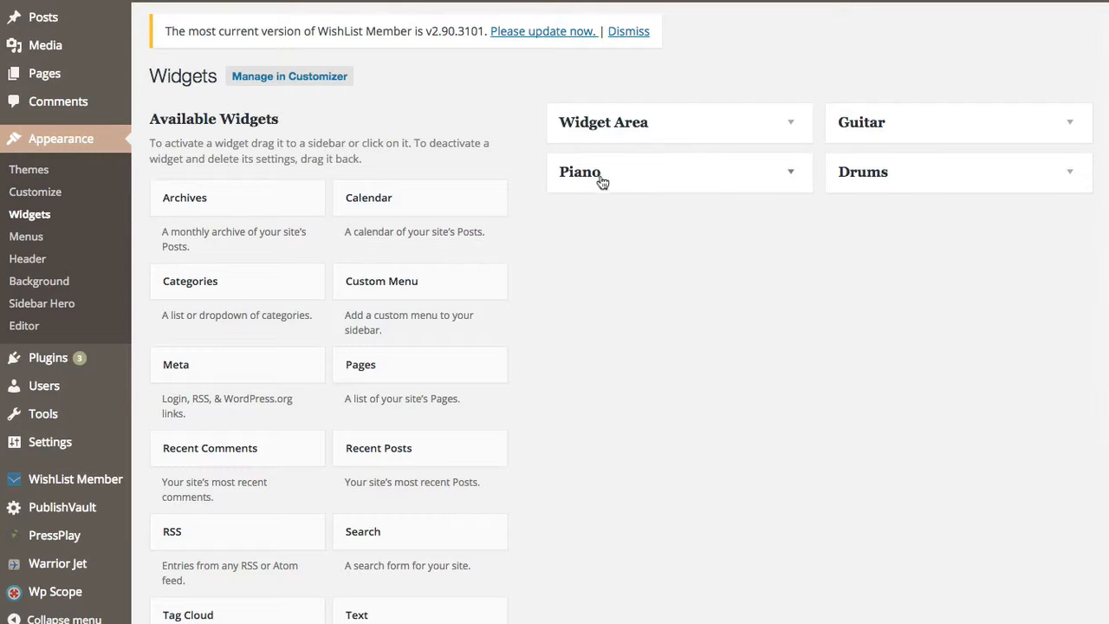
left_click(682, 179)
left_click(886, 147)
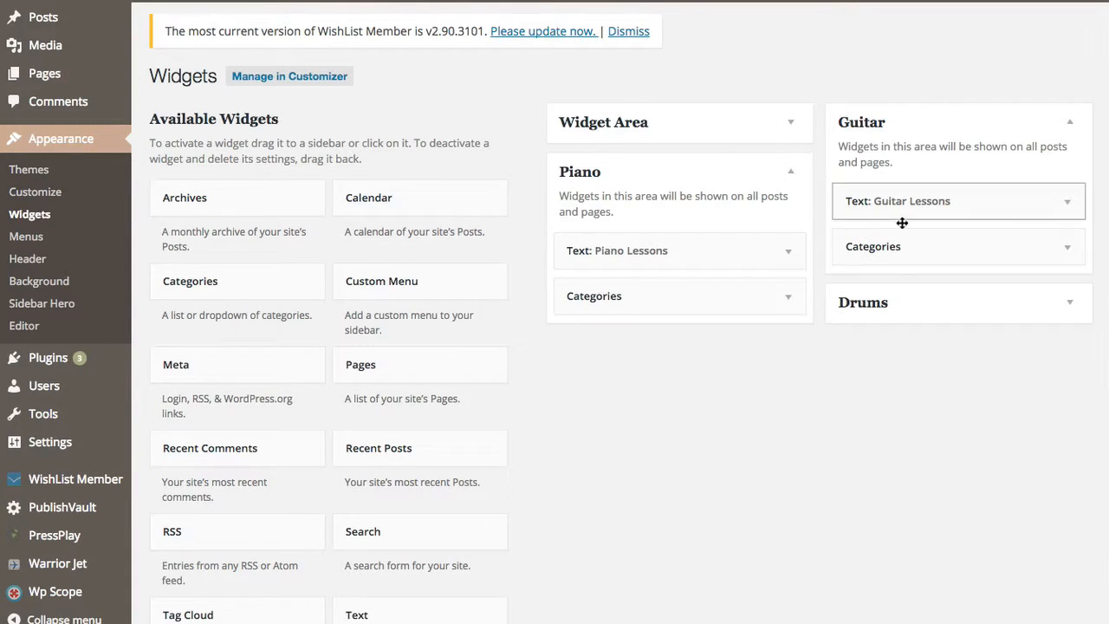
left_click(905, 303)
Add a Search widget to the Drums sidebar and place a Text widget below it.
scroll(648, 411, "down", 5)
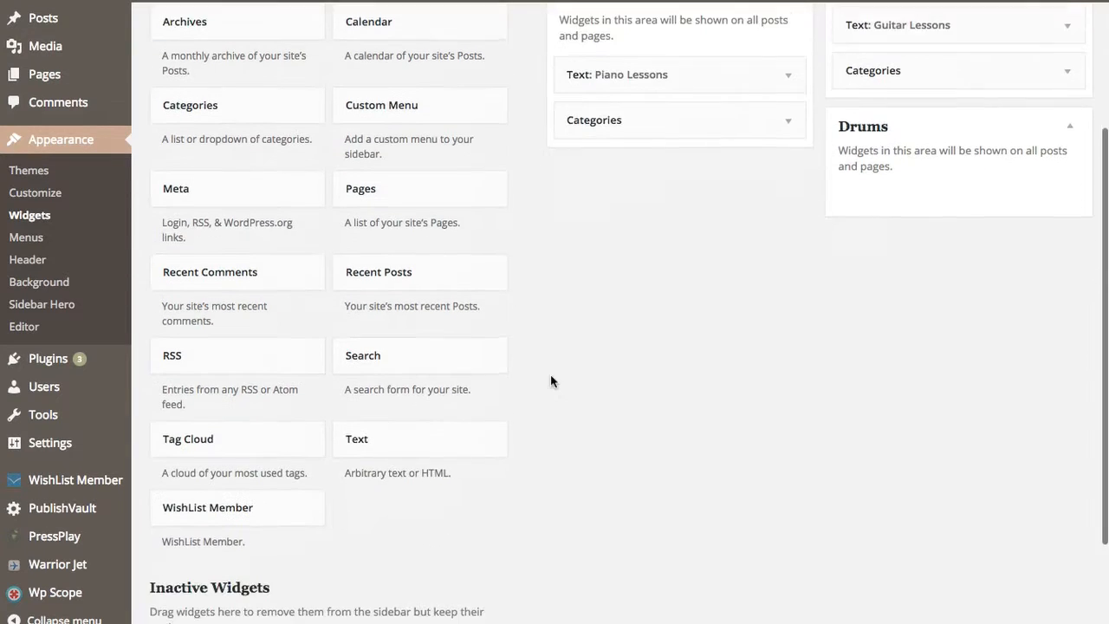
left_click_drag(471, 307, 959, 134)
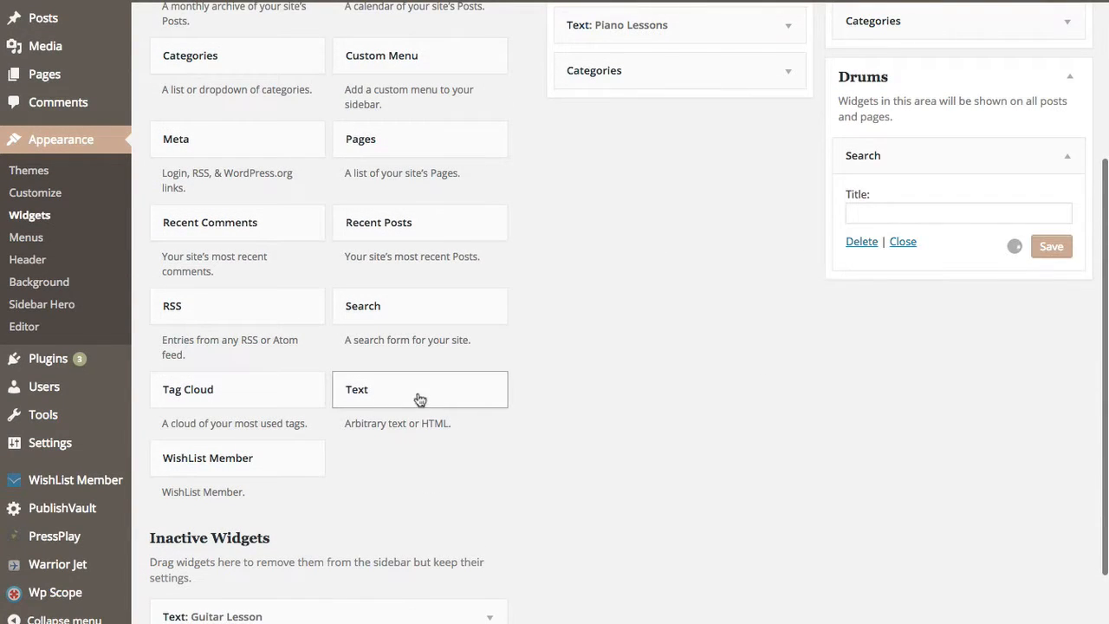
left_click_drag(433, 390, 959, 283)
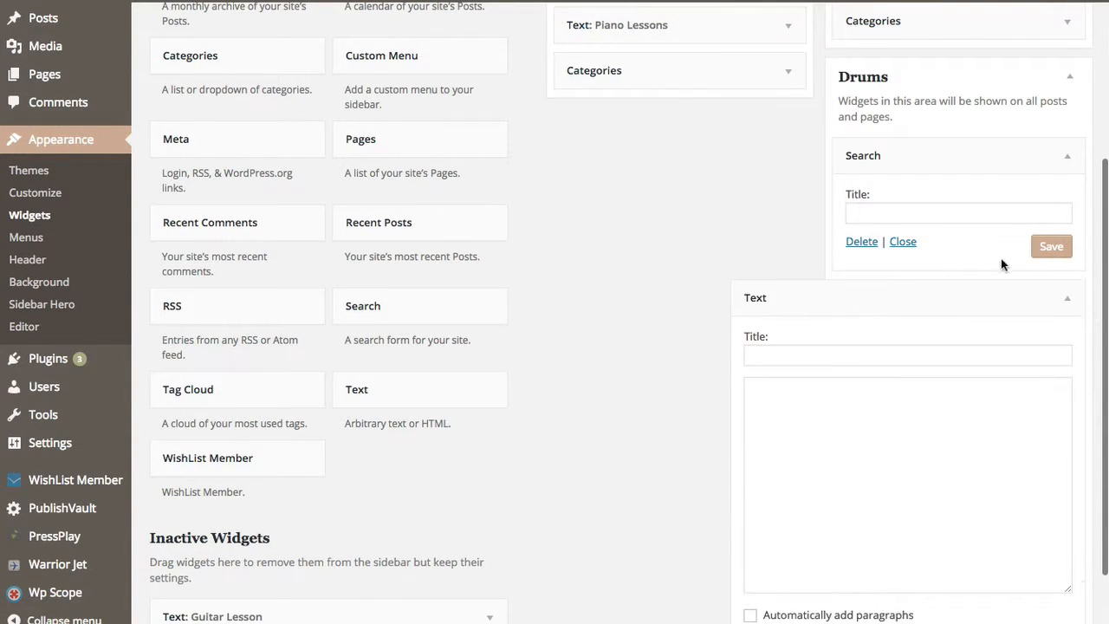
Title the new Text widget in the Drums sidebar "Drum Sidebar".
left_click(821, 351)
scroll(822, 334, "down", 2)
type("D")
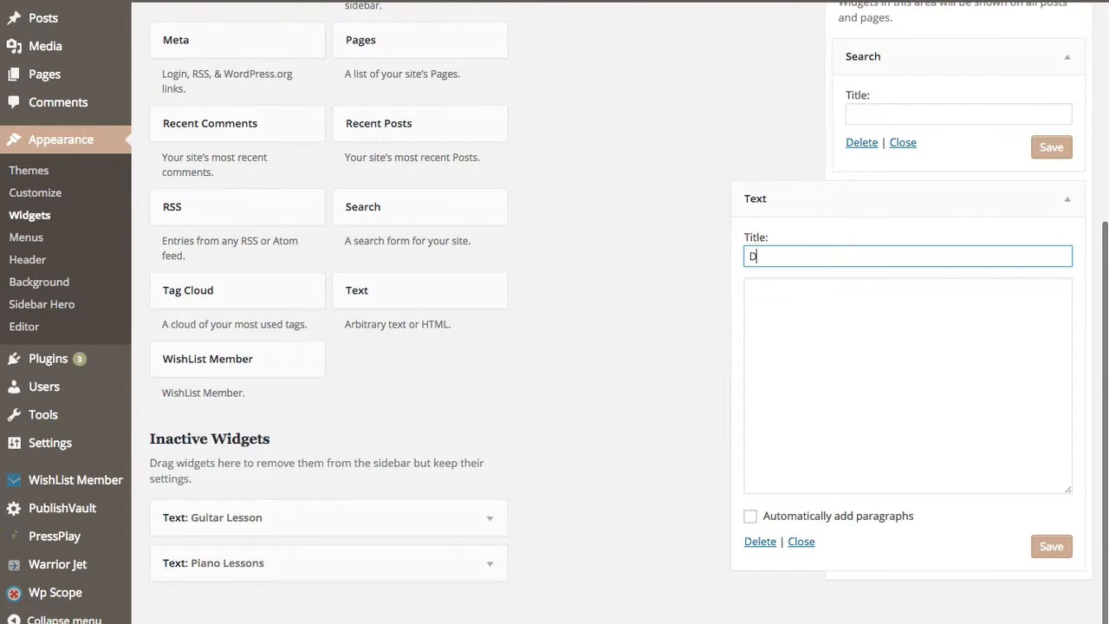
type("rum Comme")
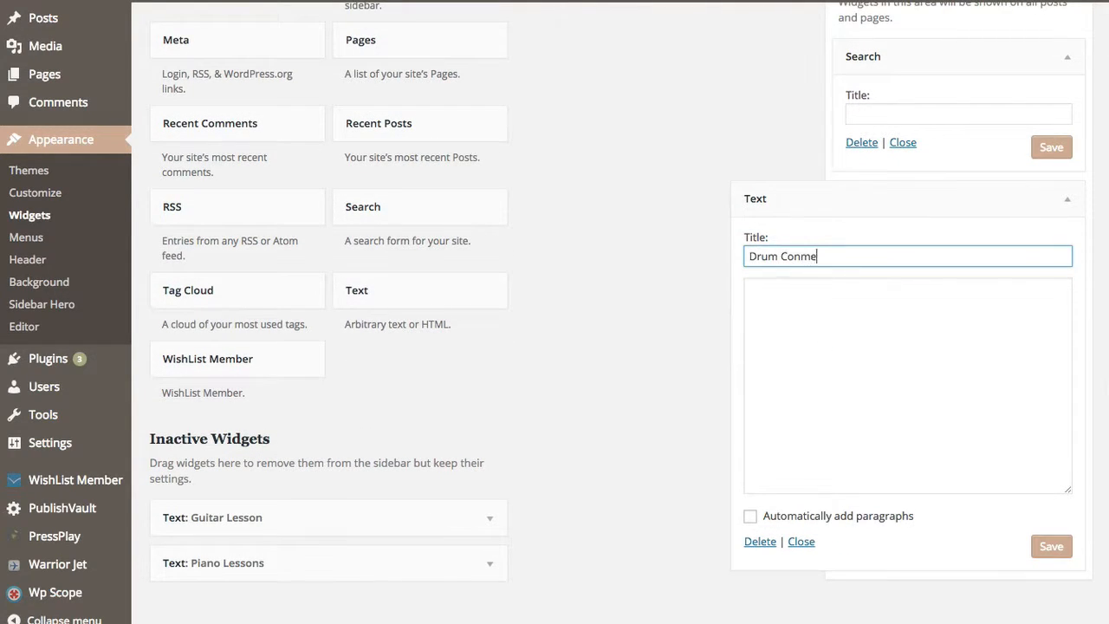
key("BackSpace")
key("BackSpace")
key("BackSpace")
key("BackSpace")
key("BackSpace")
type("Sidebar")
key("Tab")
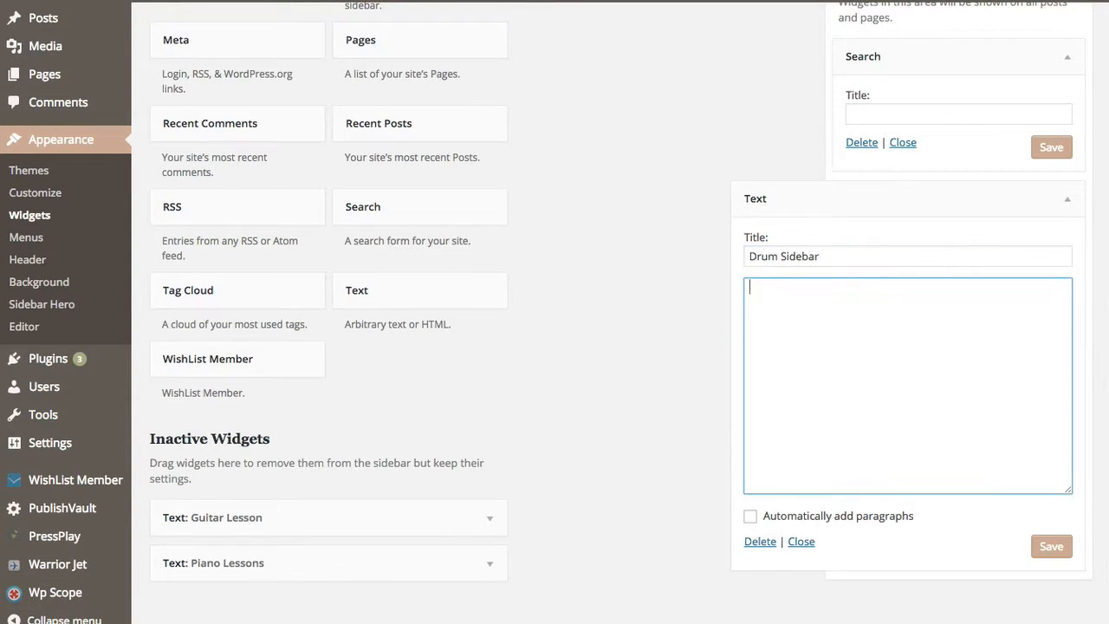
Enter "Drum Content" as the Text widget's body, save the widget and collapse it.
type("Drum Cointen")
key("BackSpace")
key("BackSpace")
key("BackSpace")
key("BackSpace")
key("BackSpace")
type("ntent")
left_click(1050, 545)
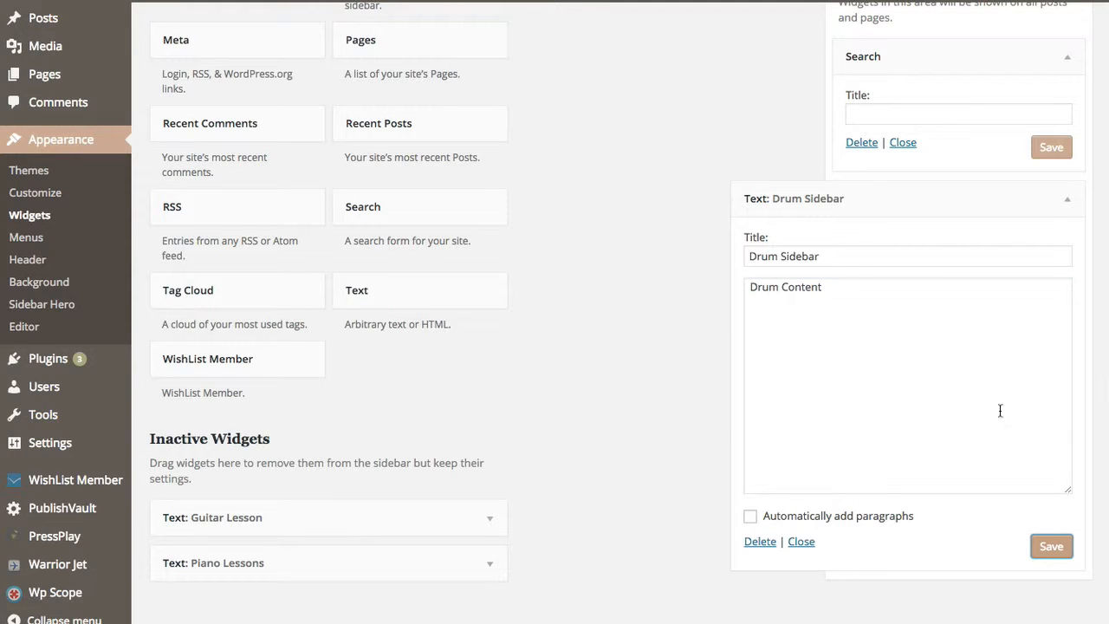
left_click(1064, 201)
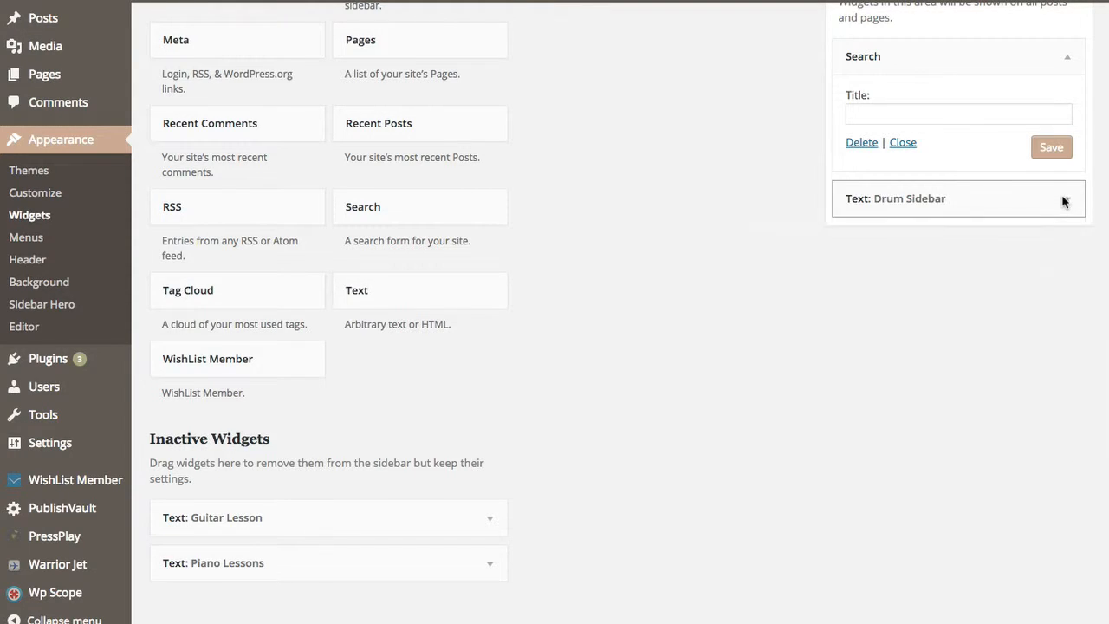
Save the Search widget in the Drums sidebar.
scroll(802, 239, "up", 3)
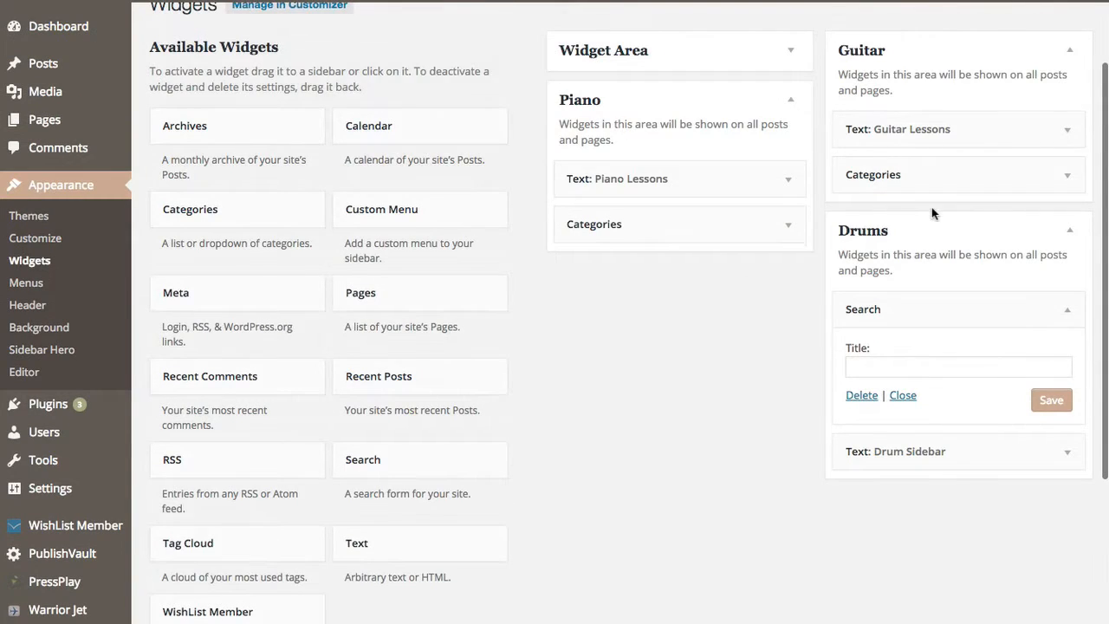
left_click(1061, 403)
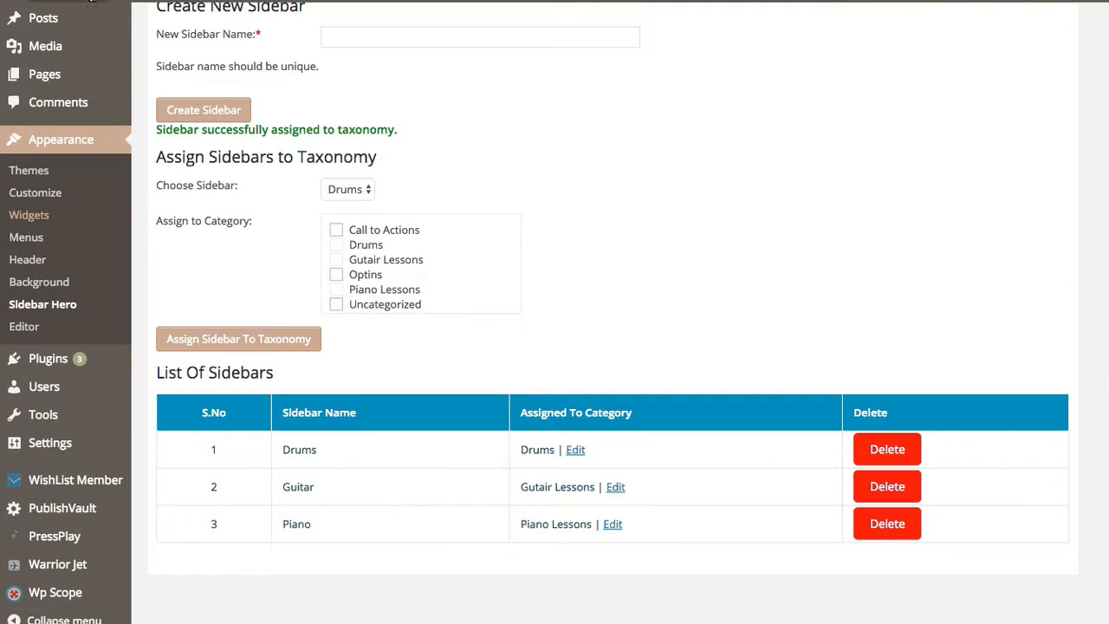
Start a new post from the posts list and title it "Drums".
scroll(65, 31, "up", 3)
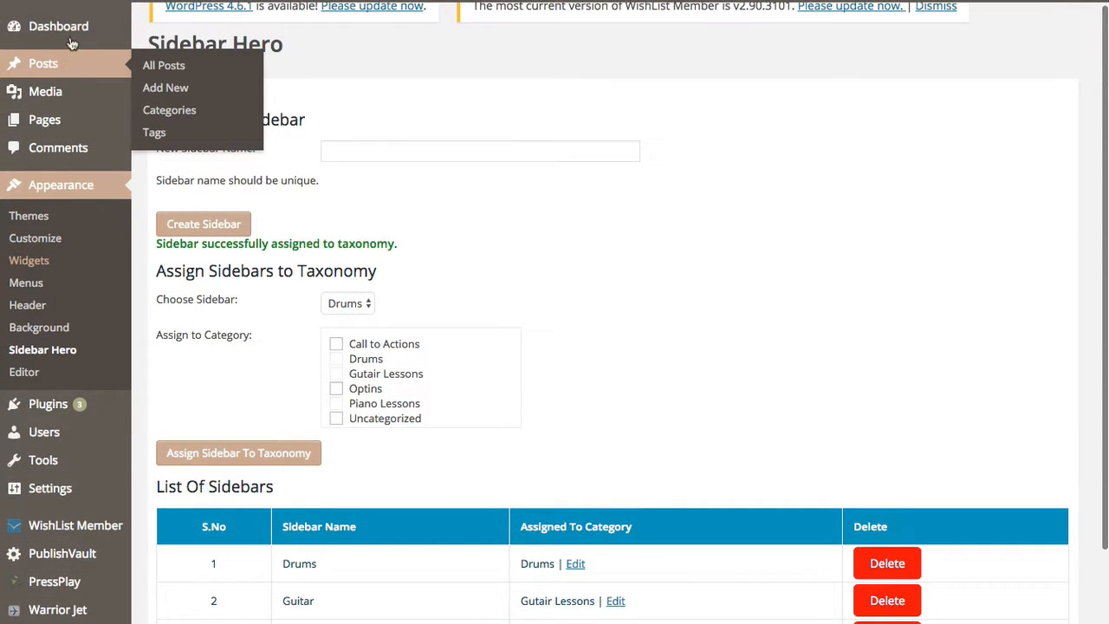
right_click(68, 25)
left_click(83, 27)
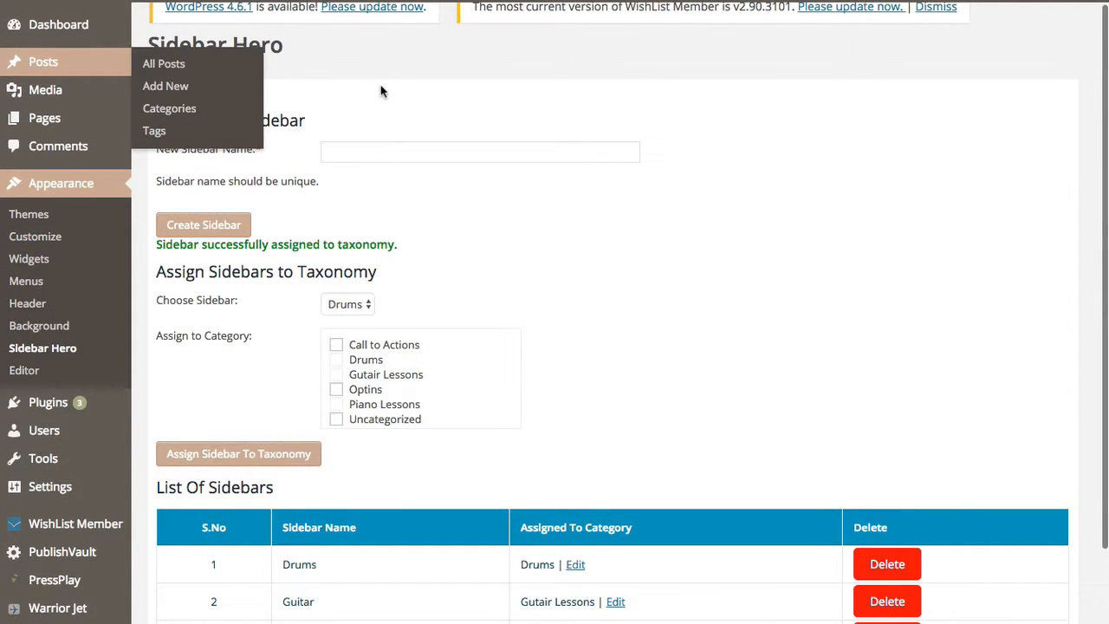
scroll(342, 145, "down", 1)
scroll(342, 150, "up", 1)
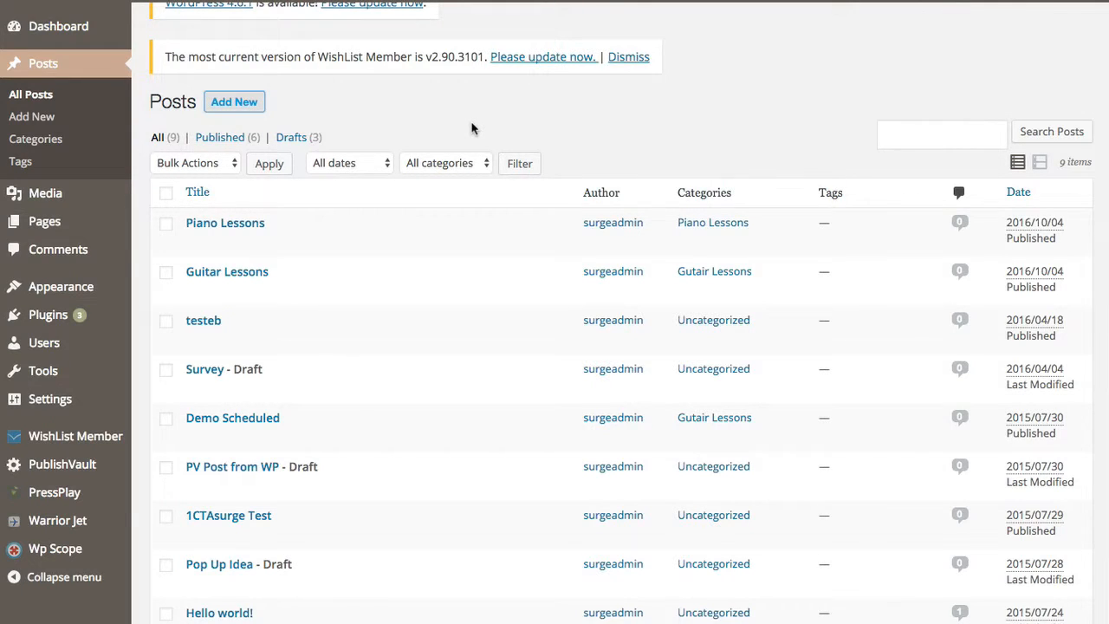
left_click(193, 181)
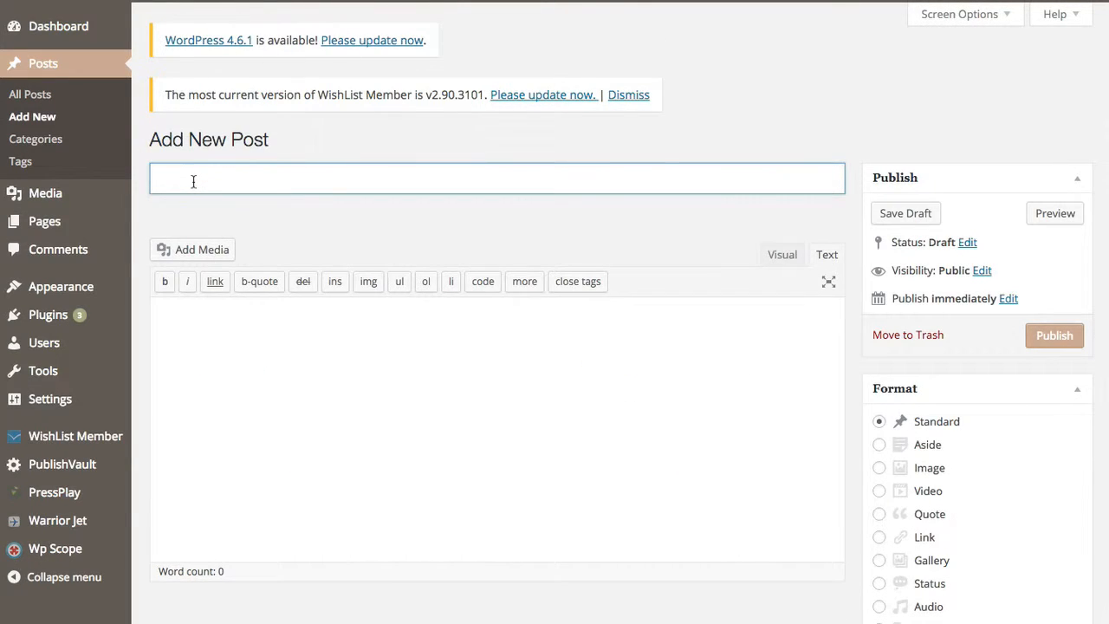
type("Drums")
Enter "Drum content" as the body of the new post.
left_click(187, 324)
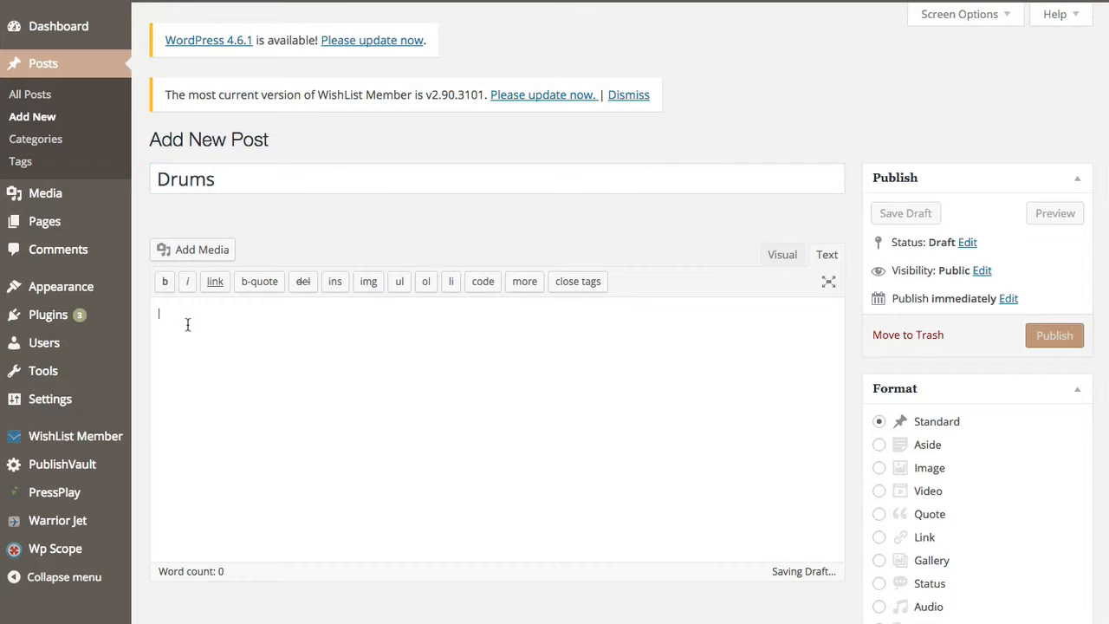
type("Drum conrtent")
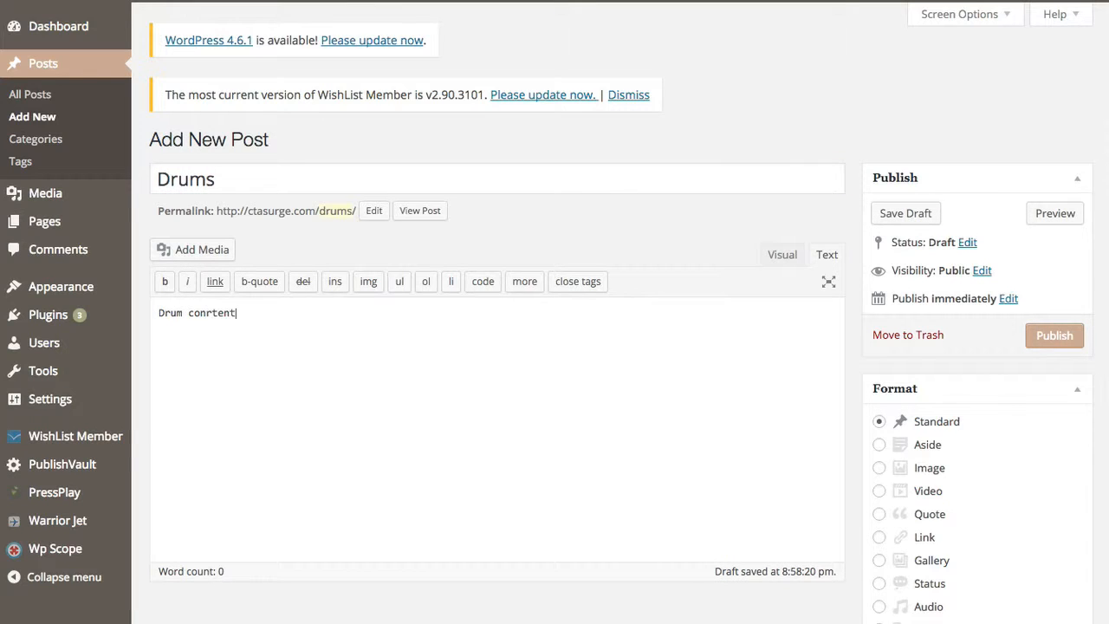
key("BackSpace")
key("BackSpace")
key("BackSpace")
key("BackSpace")
key("BackSpace")
type("tent")
Assign the new post to the Drums category and publish it.
scroll(942, 213, "down", 5)
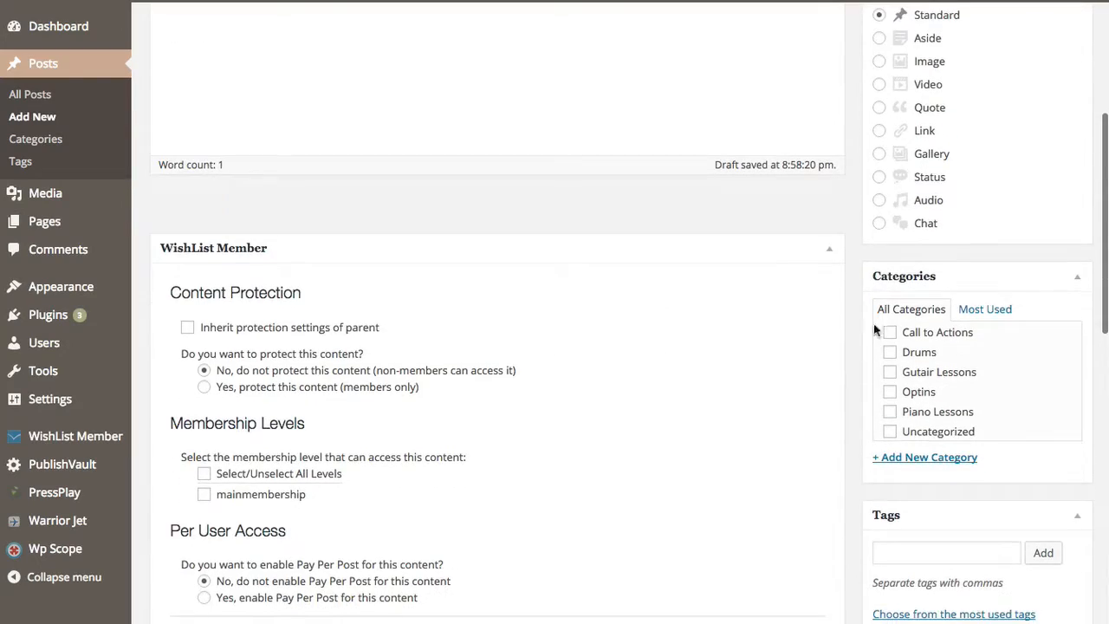
left_click(889, 351)
scroll(849, 317, "down", 6)
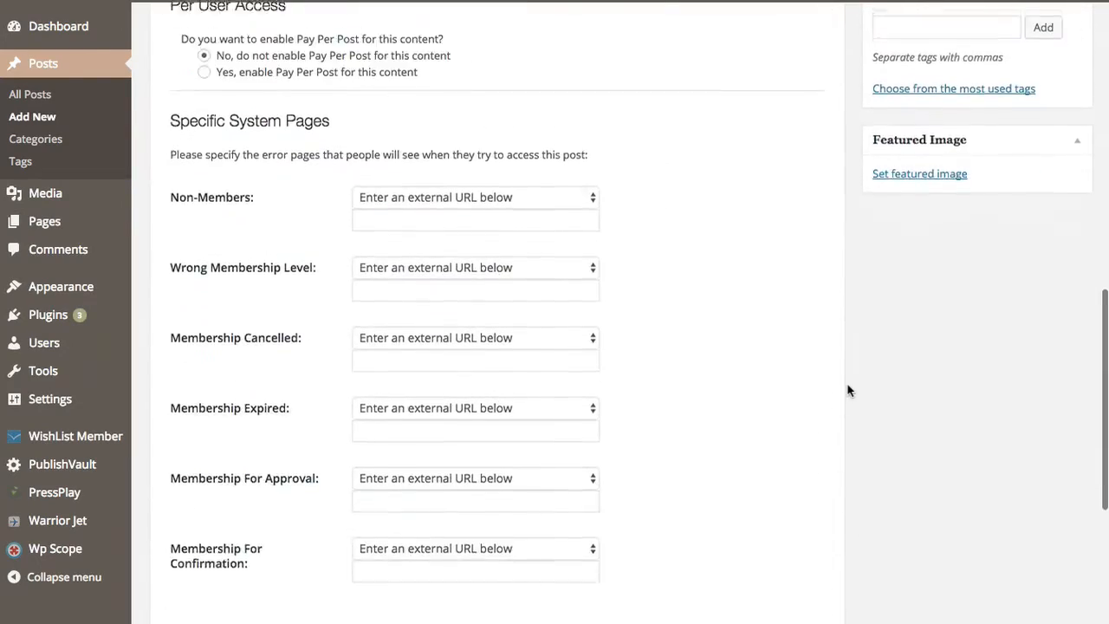
scroll(847, 390, "up", 12)
scroll(848, 390, "down", 10)
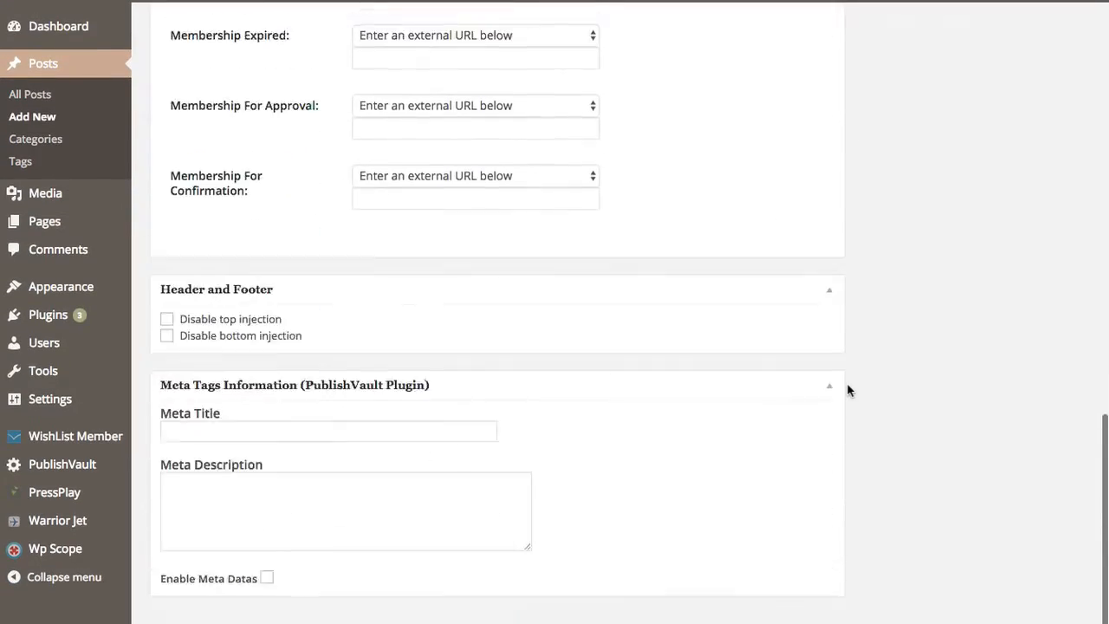
scroll(847, 390, "up", 10)
left_click(1051, 334)
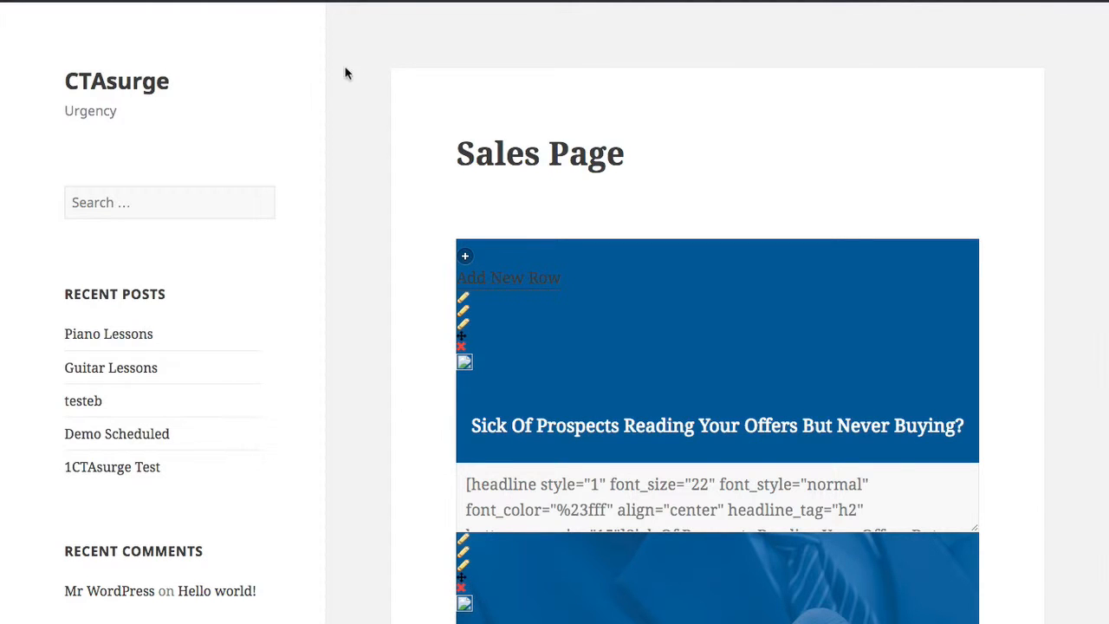
Reload the site's front page and open the Drums post to examine its sidebar.
left_click(178, 2)
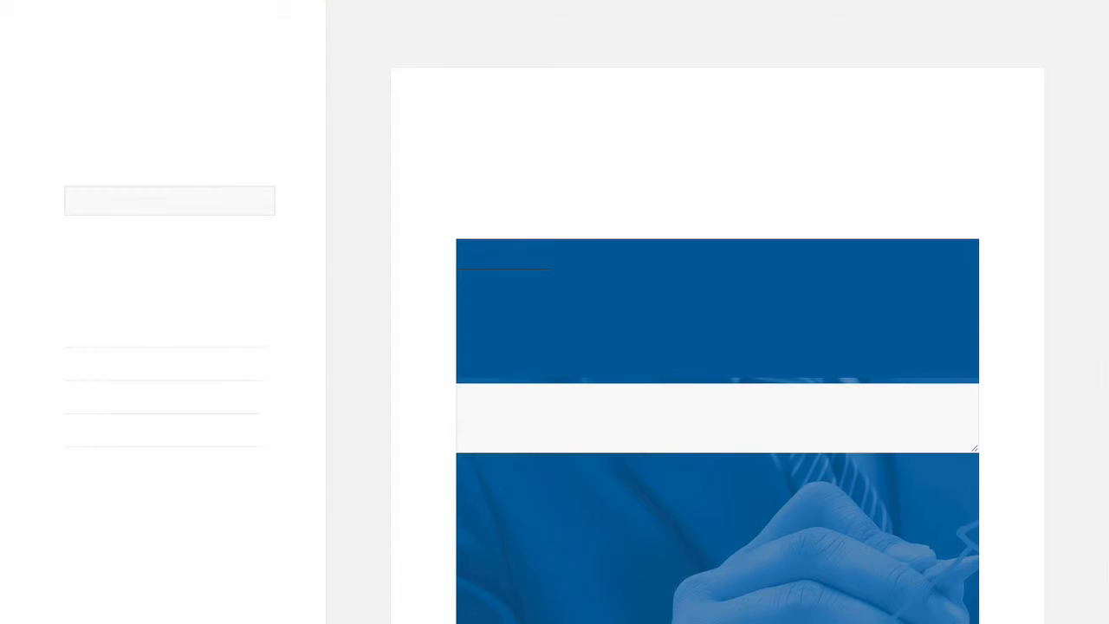
scroll(260, 208, "down", 1)
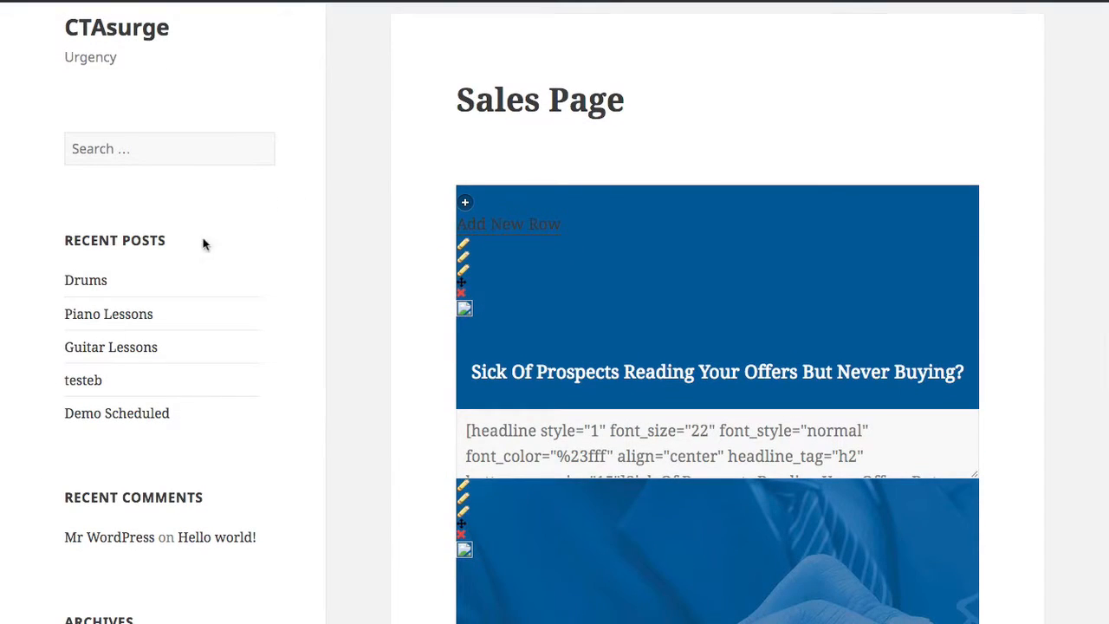
left_click(93, 282)
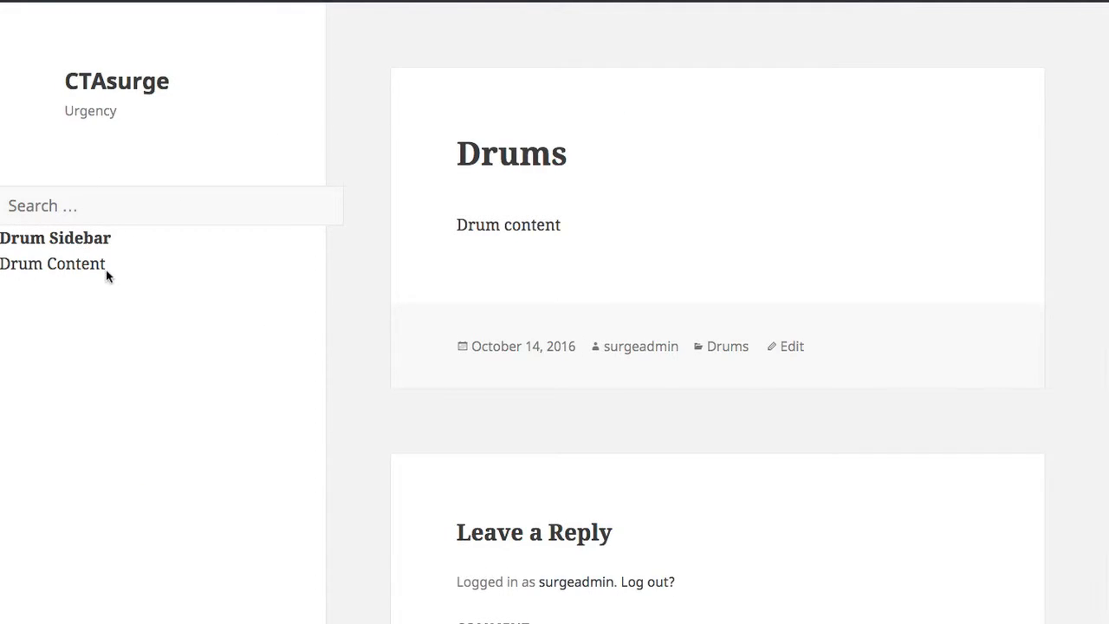
scroll(253, 279, "down", 1)
scroll(254, 279, "down", 1)
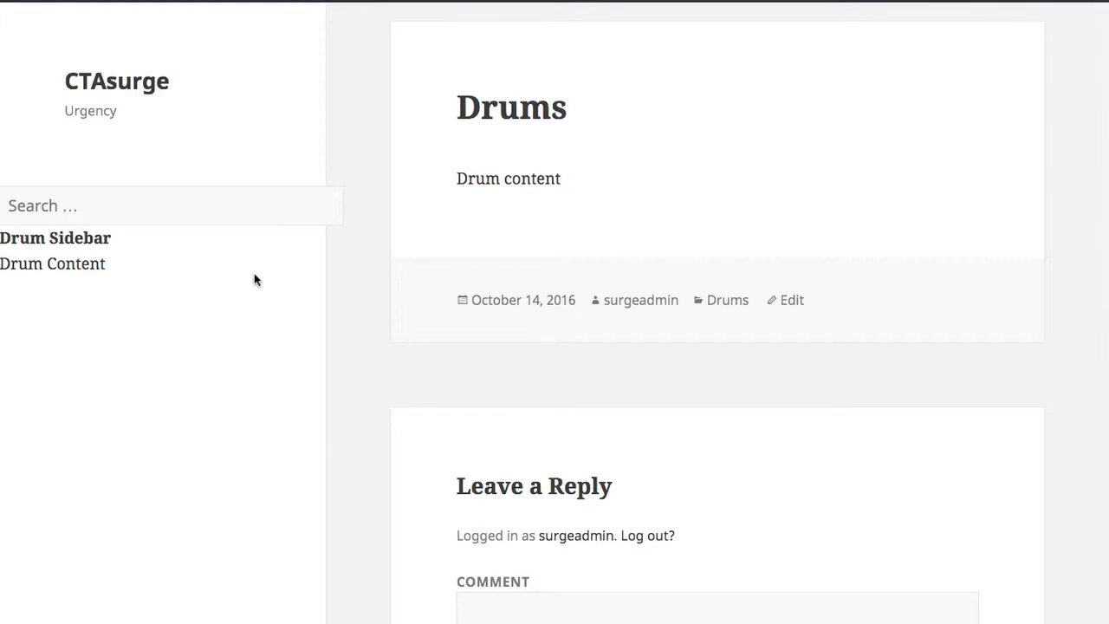
scroll(122, 297, "up", 1)
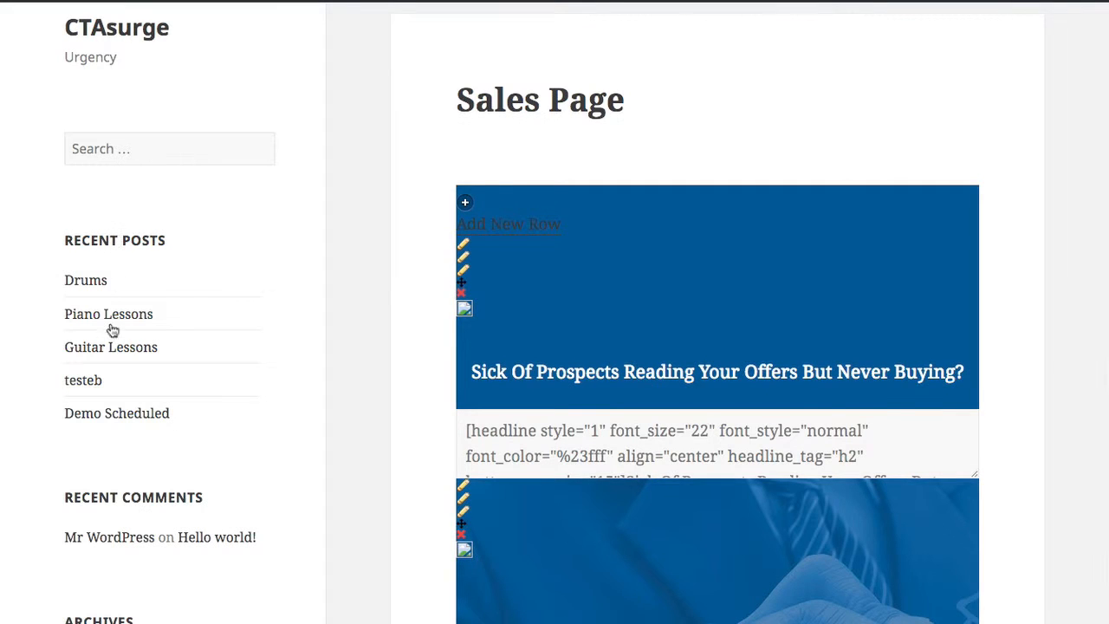
Check the sidebar text on the Piano Lessons post and view the contents of the Guitar sidebar's Guitar Lessons Text widget.
left_click(169, 322)
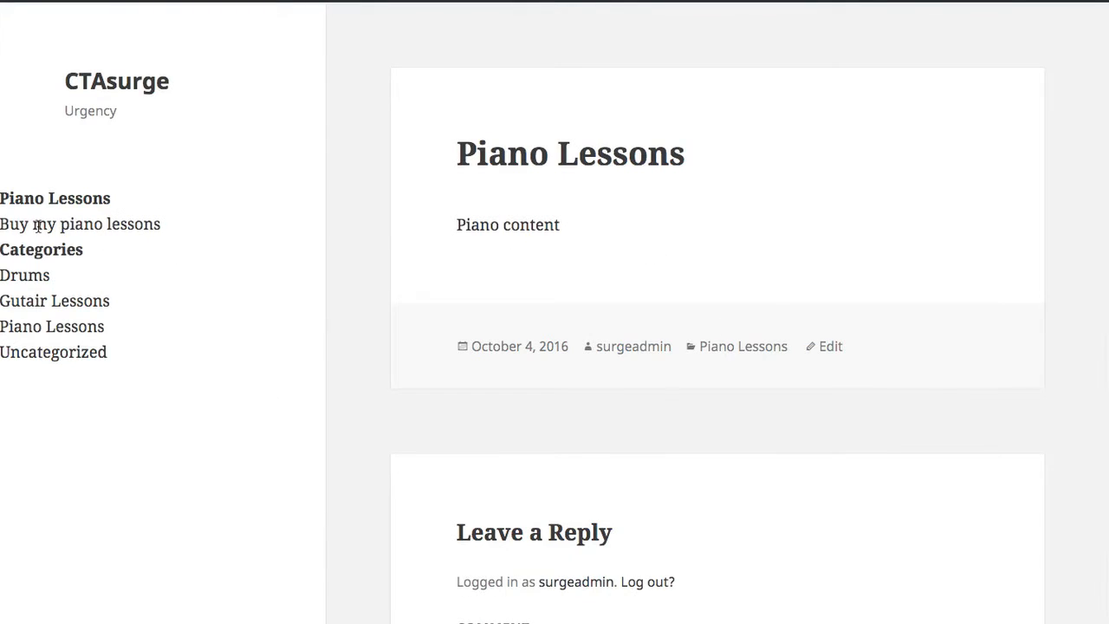
left_click_drag(39, 225, 186, 228)
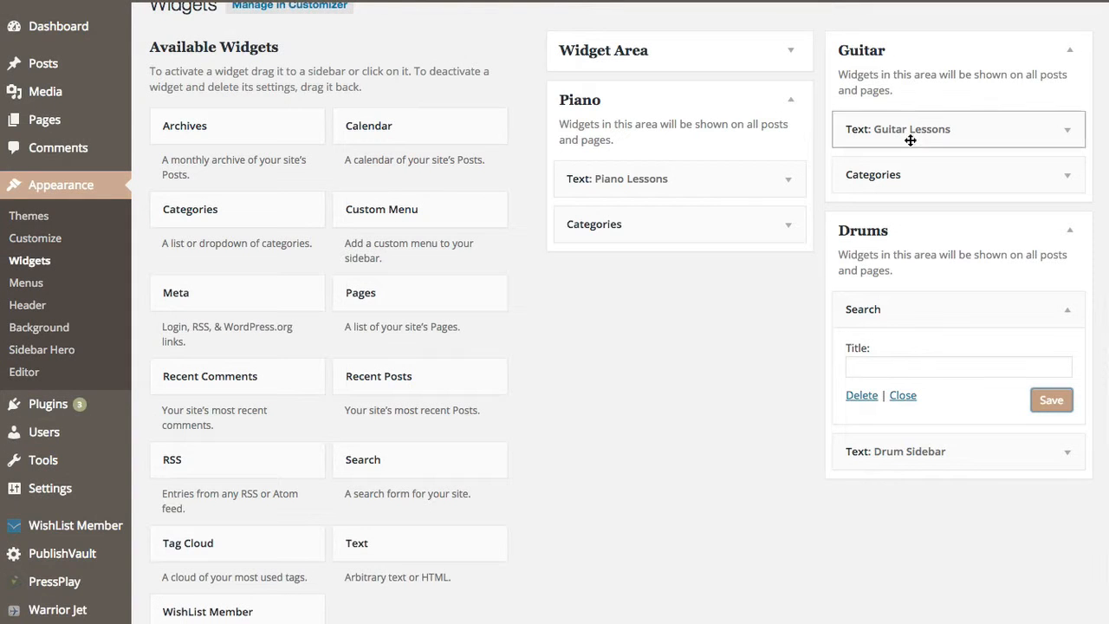
left_click_drag(909, 138, 968, 130)
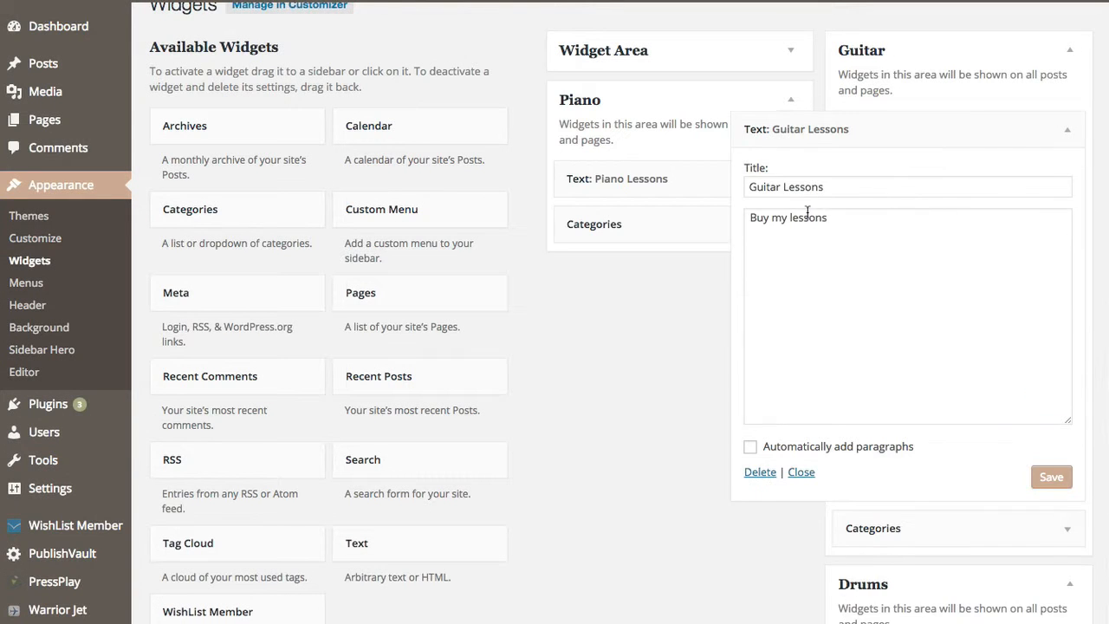
left_click(948, 139)
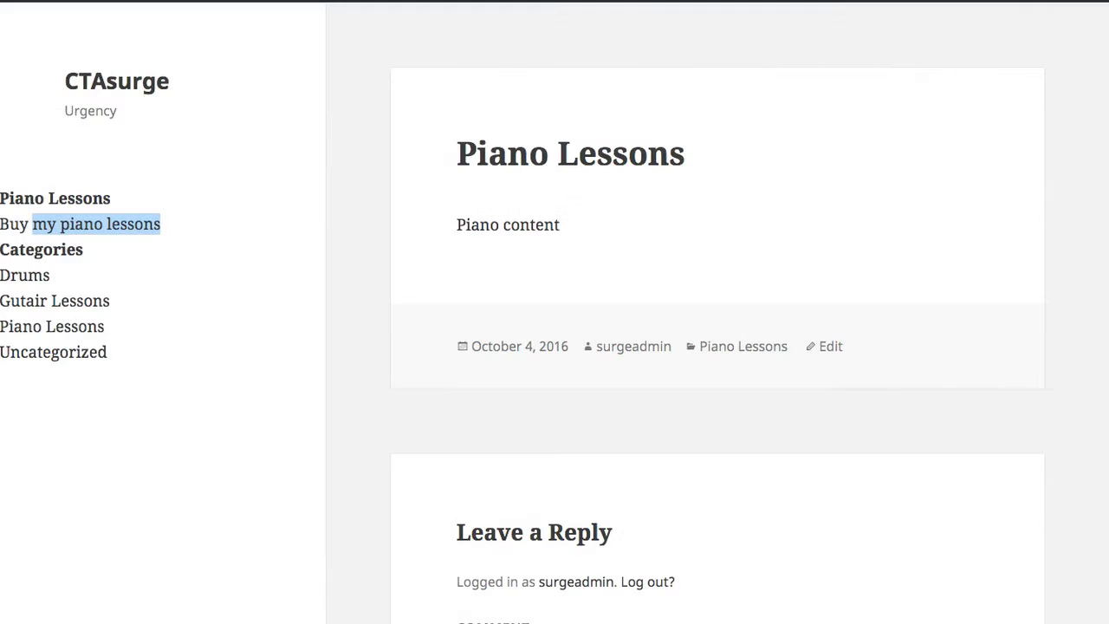
left_click(71, 302)
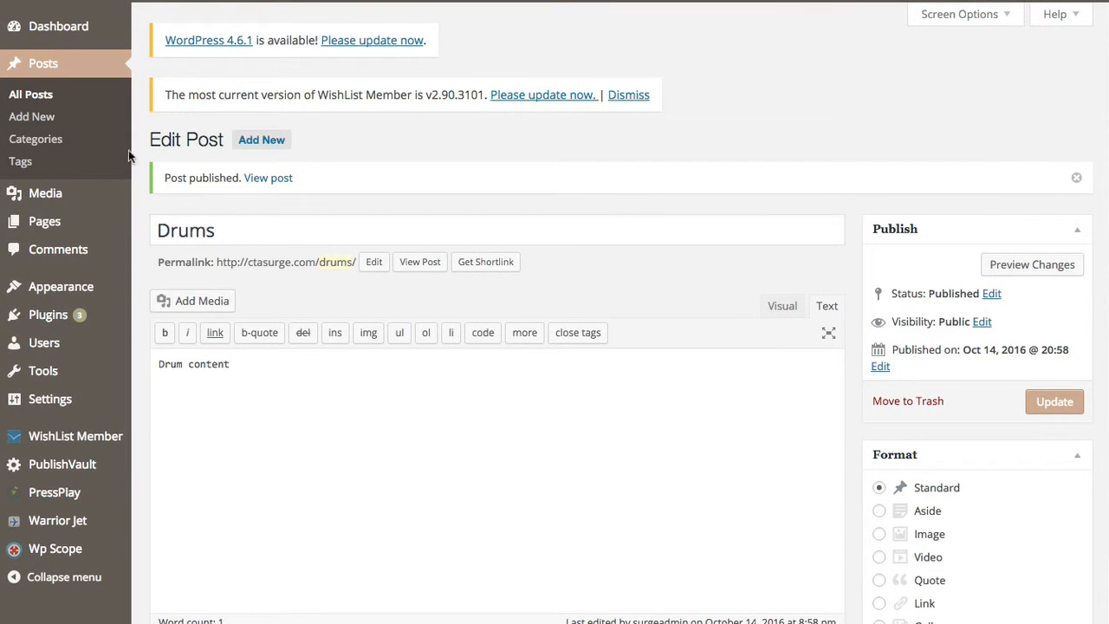
Open the Themes page in the WordPress dashboard to look over the installed themes.
mouse_move(92, 293)
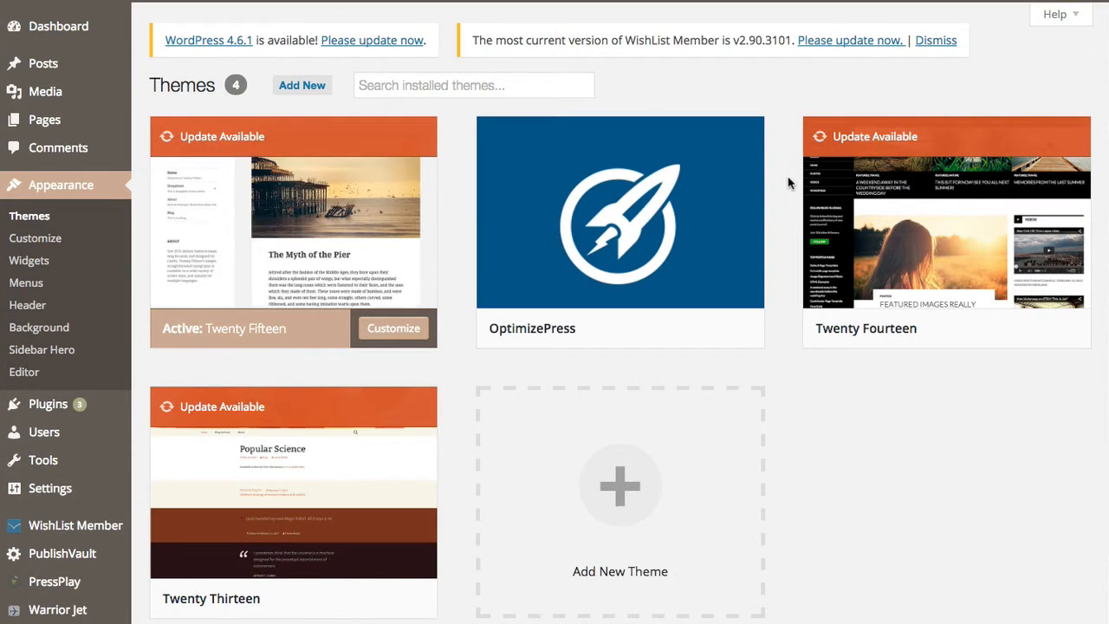
left_click(56, 351)
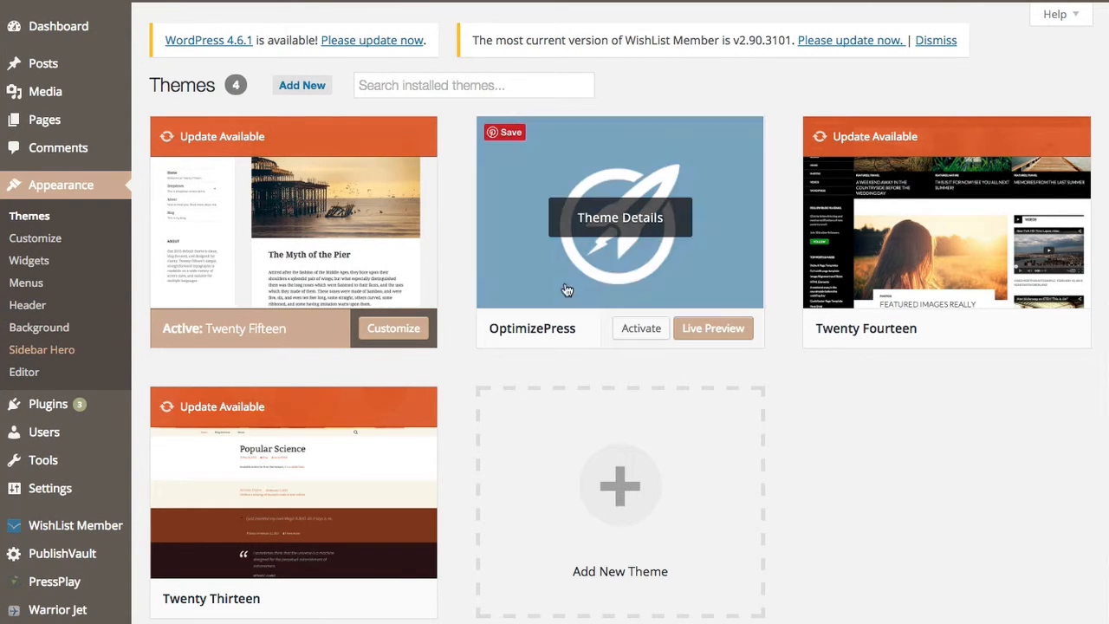